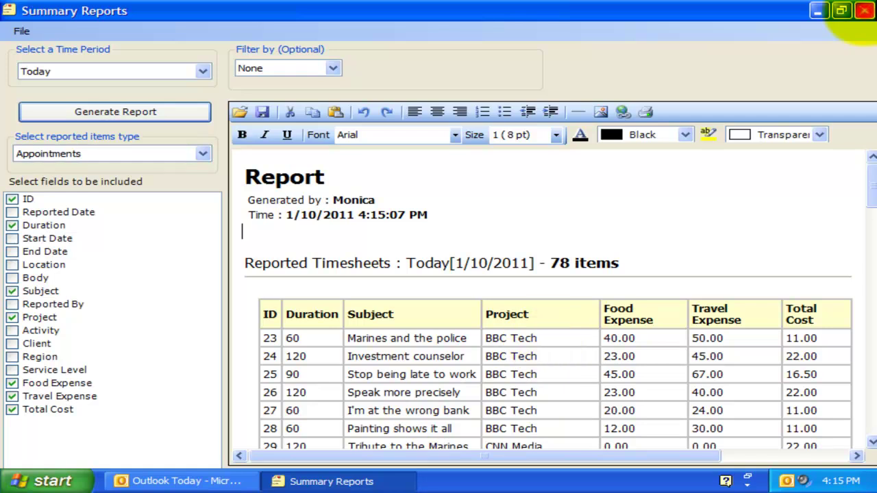
Step: Close the earlier summary report and relaunch TimeSheet Summary Reports from Team TimeSheet Manager (SP)
{"action": "left_click", "coordinate": [864, 10]}
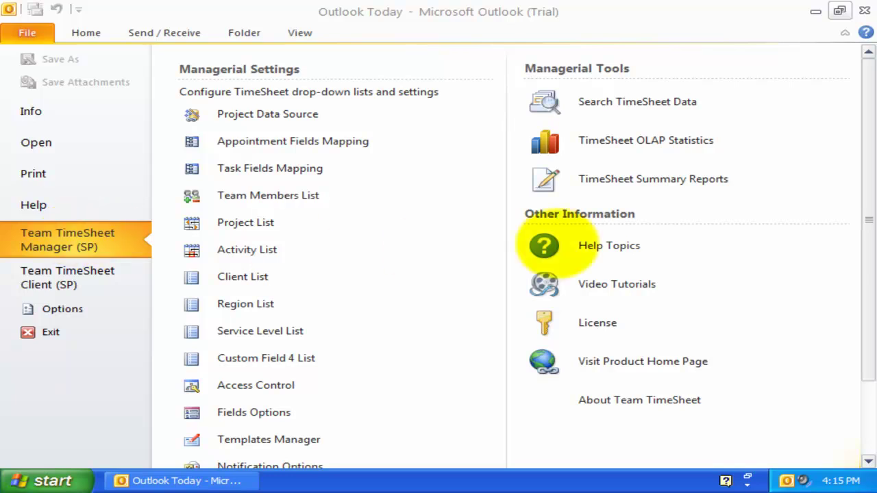
{"action": "left_click", "coordinate": [674, 181]}
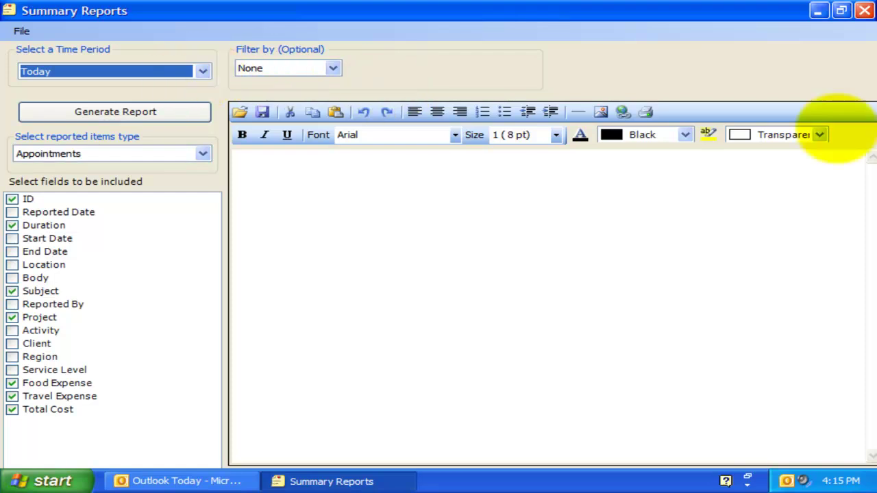
Step: Try the Date Range... period and glance at its start and end date calendars
{"action": "left_click", "coordinate": [202, 71]}
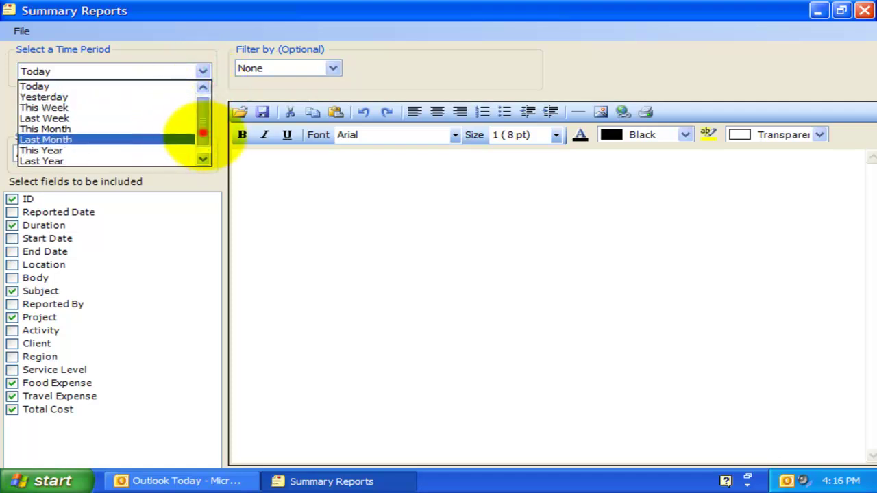
{"action": "scroll", "coordinate": [192, 137], "scroll_direction": "down", "scroll_amount": 1}
{"action": "key", "text": "Escape"}
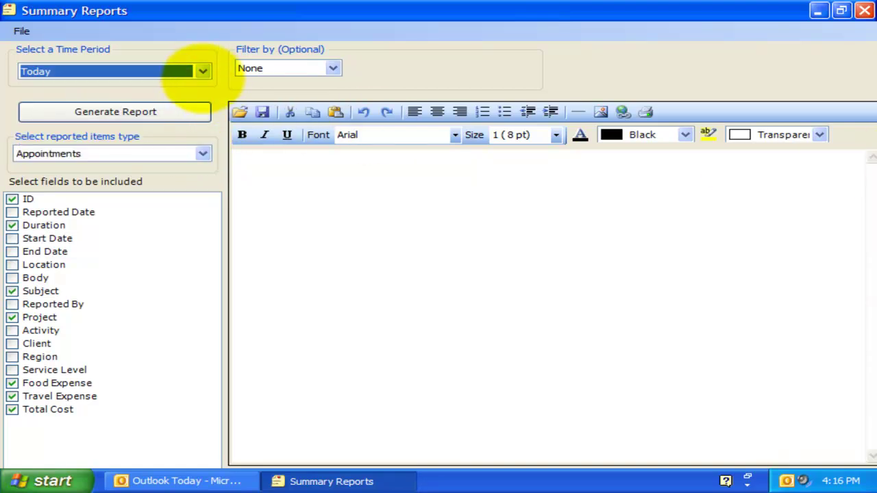
{"action": "left_click", "coordinate": [202, 72]}
{"action": "scroll", "coordinate": [158, 137], "scroll_direction": "down", "scroll_amount": 1}
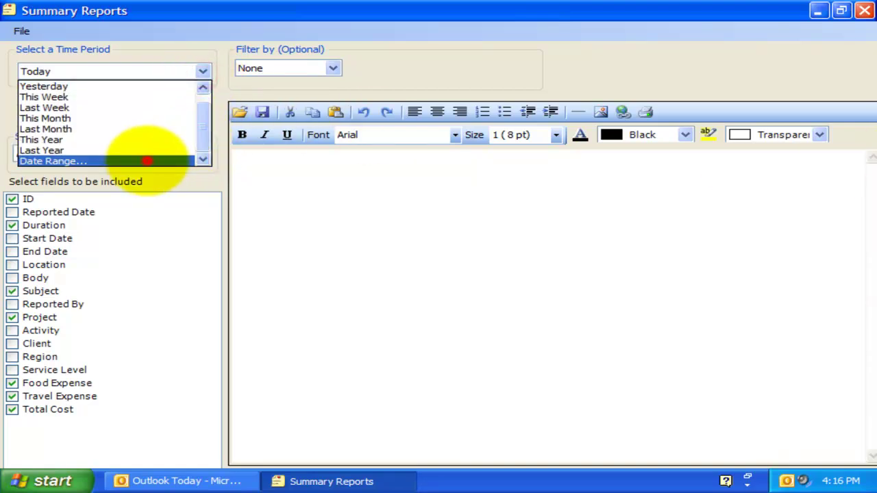
{"action": "left_click", "coordinate": [151, 161]}
{"action": "left_click", "coordinate": [357, 70]}
{"action": "left_click", "coordinate": [358, 70]}
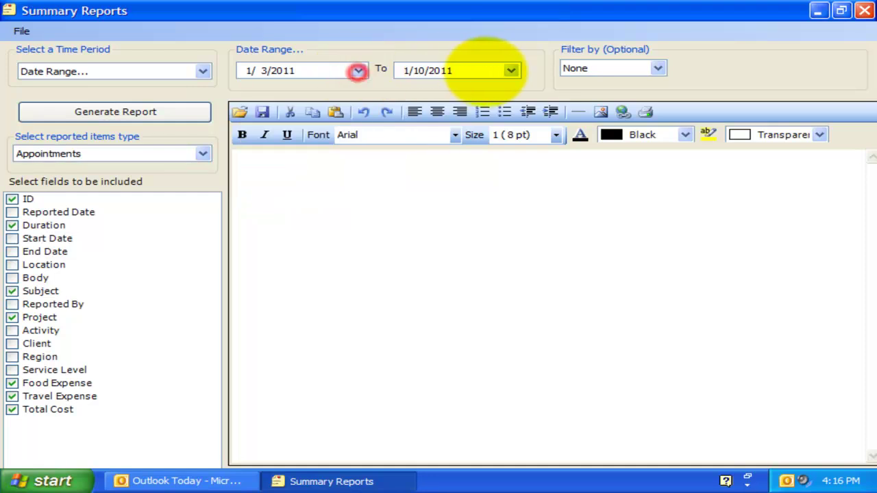
{"action": "left_click", "coordinate": [511, 71]}
{"action": "left_click", "coordinate": [510, 71]}
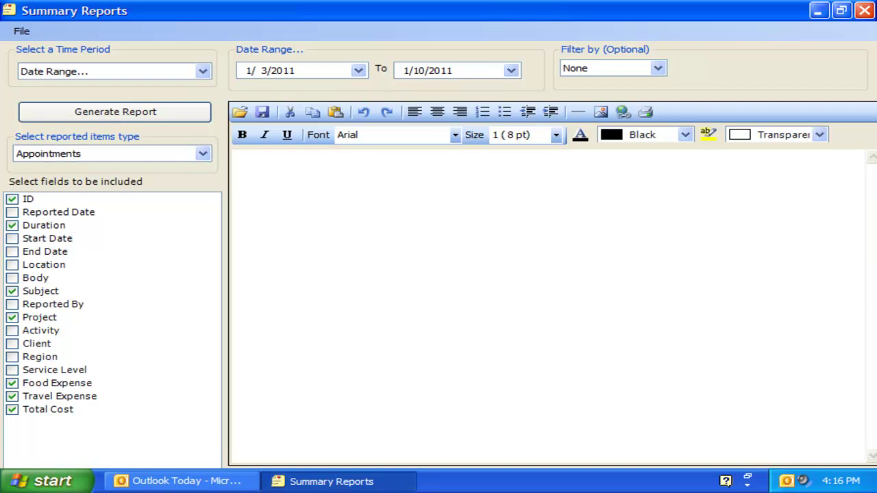
Step: Set the report time period to This Week
{"action": "left_click", "coordinate": [201, 71]}
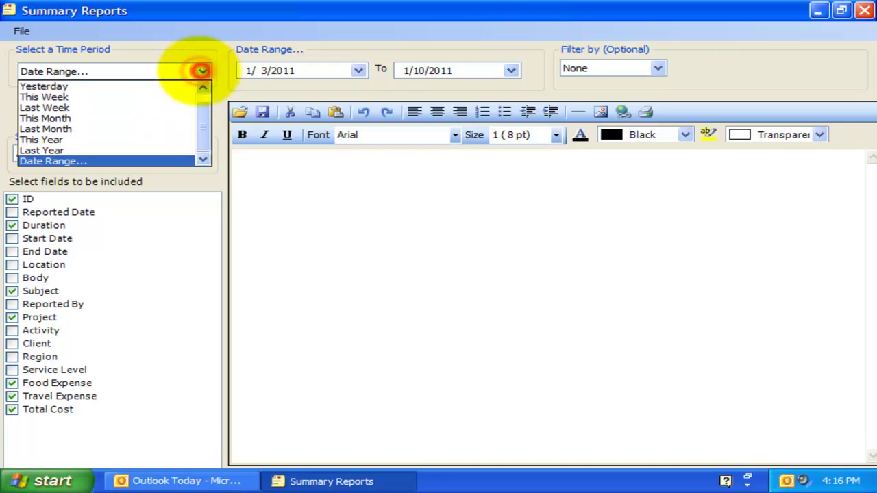
{"action": "scroll", "coordinate": [198, 108], "scroll_direction": "up", "scroll_amount": 2}
{"action": "left_click", "coordinate": [117, 107]}
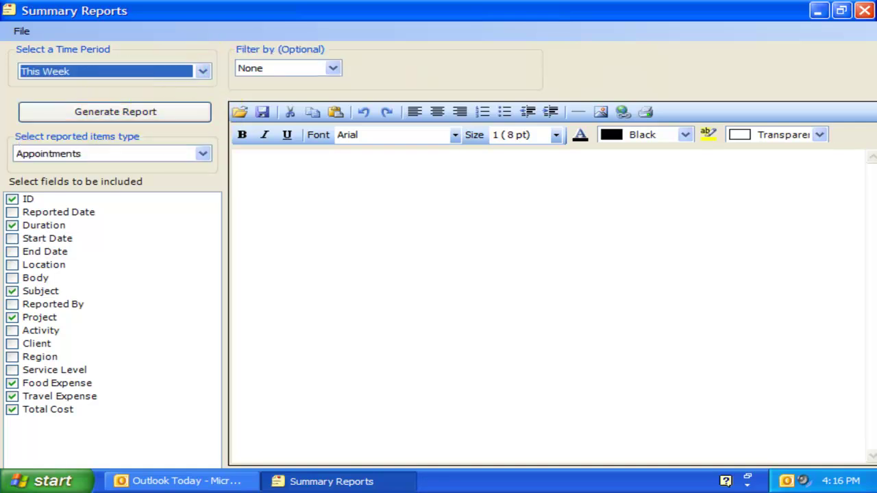
{"action": "left_click", "coordinate": [108, 272]}
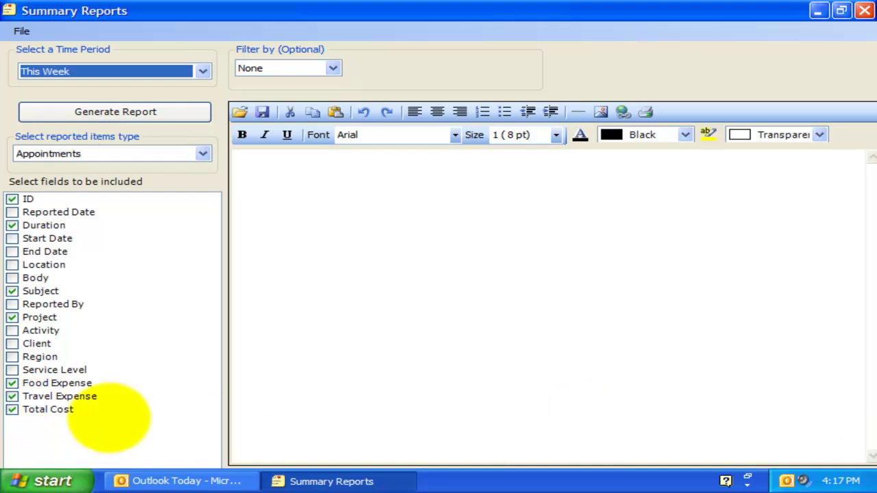
{"action": "left_click", "coordinate": [121, 414]}
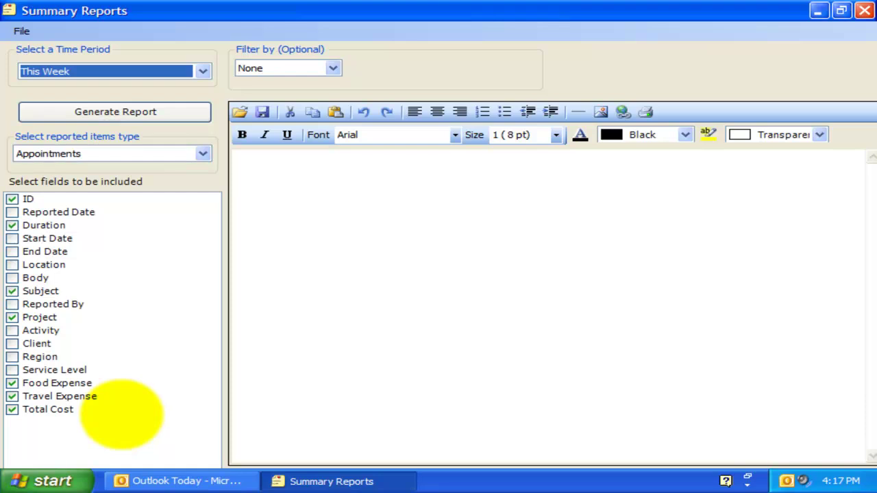
{"action": "left_click", "coordinate": [137, 425]}
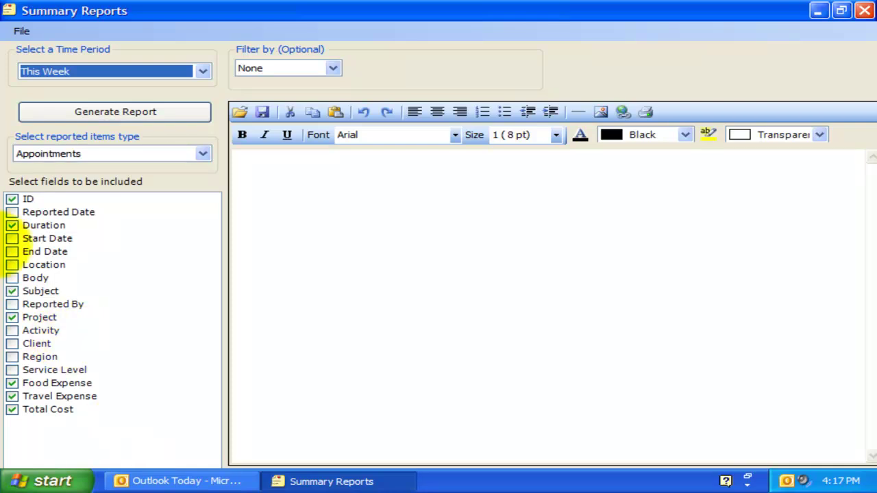
{"action": "left_click", "coordinate": [12, 212]}
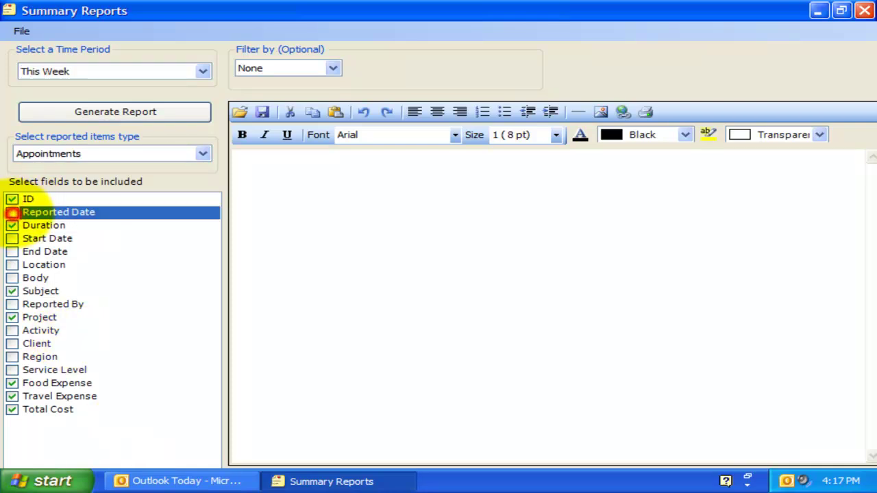
{"action": "left_click", "coordinate": [11, 212]}
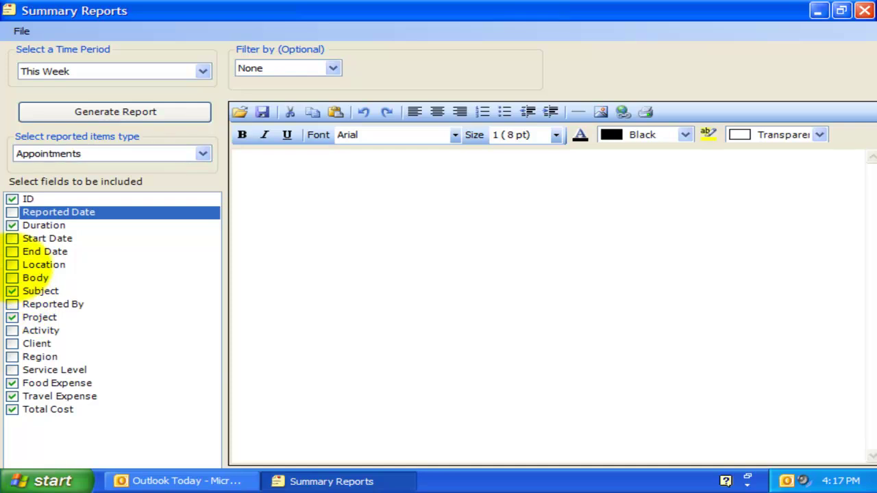
{"action": "left_click", "coordinate": [12, 343]}
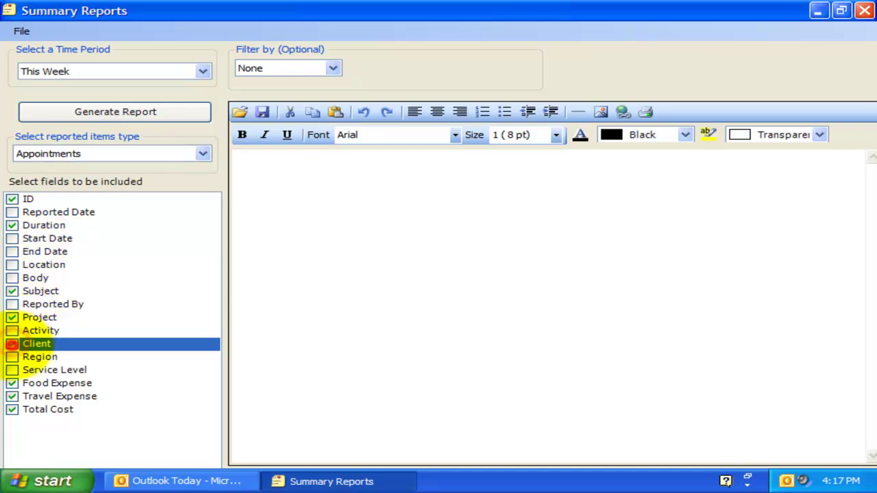
{"action": "left_click", "coordinate": [12, 344]}
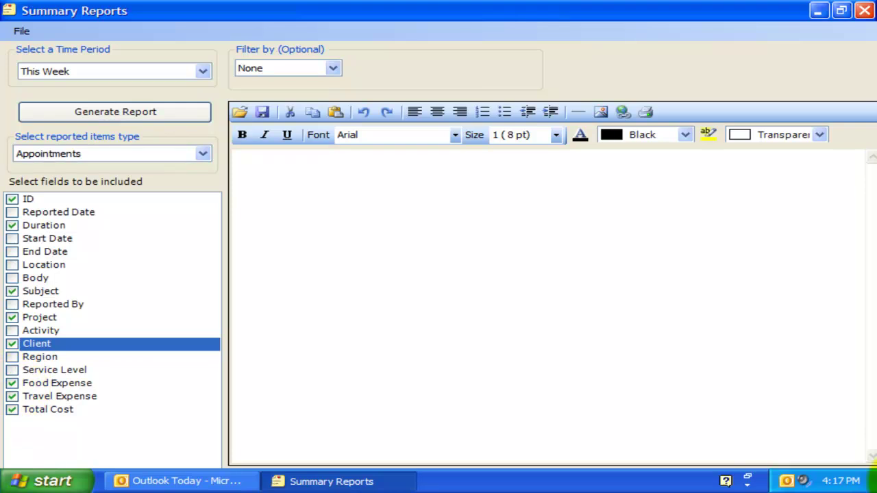
{"action": "left_click", "coordinate": [12, 265]}
{"action": "left_click", "coordinate": [11, 252]}
{"action": "left_click", "coordinate": [11, 239]}
{"action": "left_click", "coordinate": [12, 212]}
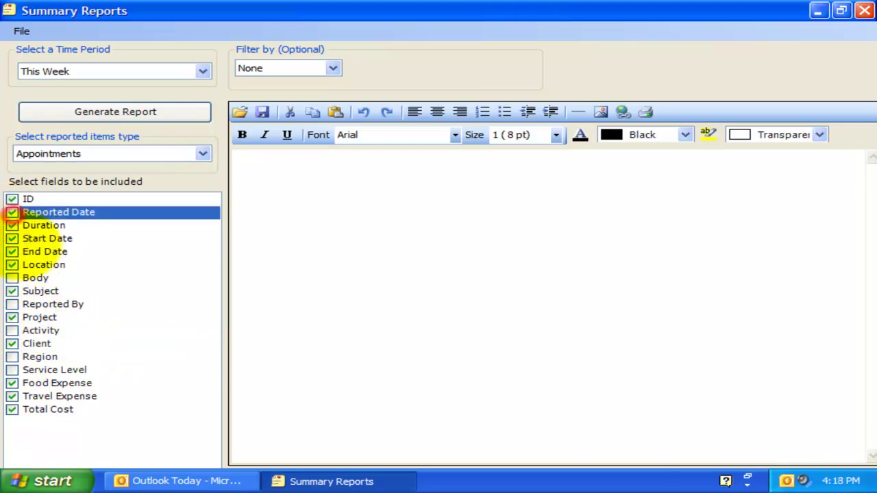
{"action": "left_click", "coordinate": [12, 252]}
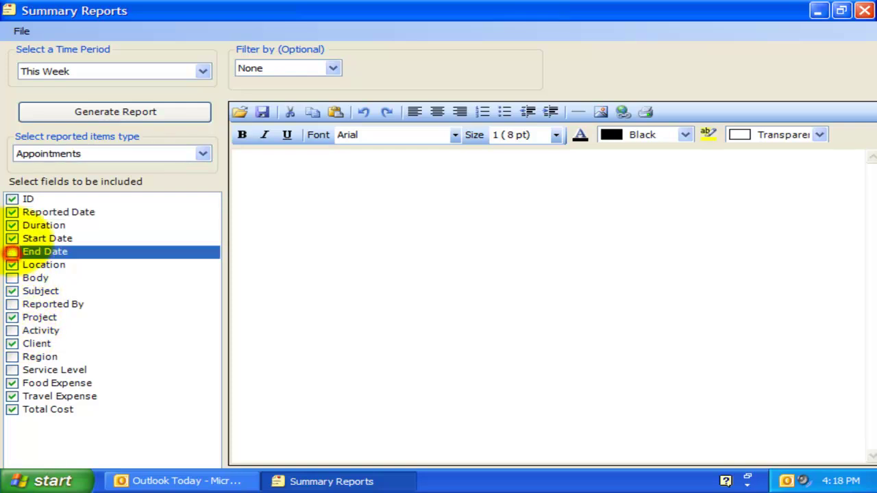
{"action": "left_click", "coordinate": [12, 239]}
{"action": "left_click", "coordinate": [12, 212]}
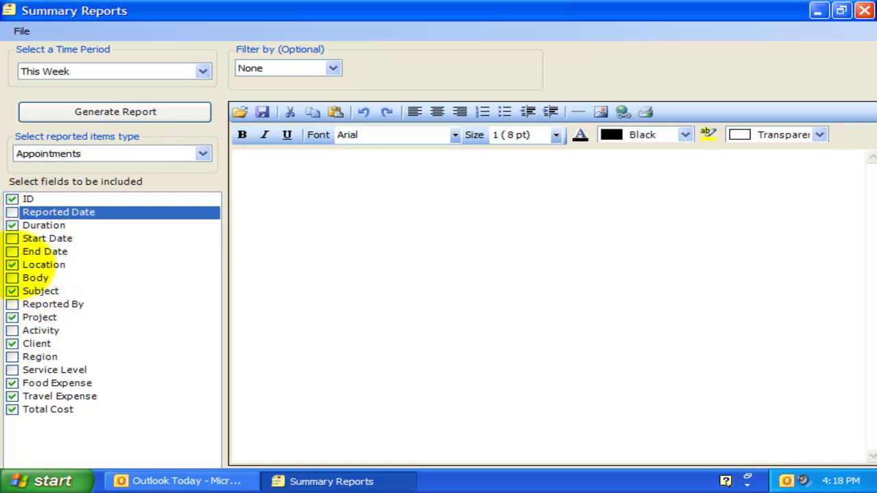
{"action": "left_click", "coordinate": [11, 265]}
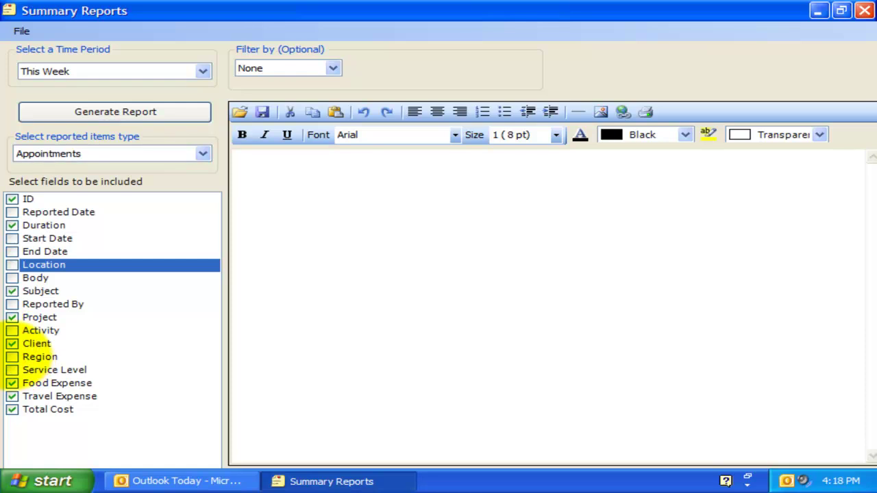
{"action": "left_click", "coordinate": [12, 344]}
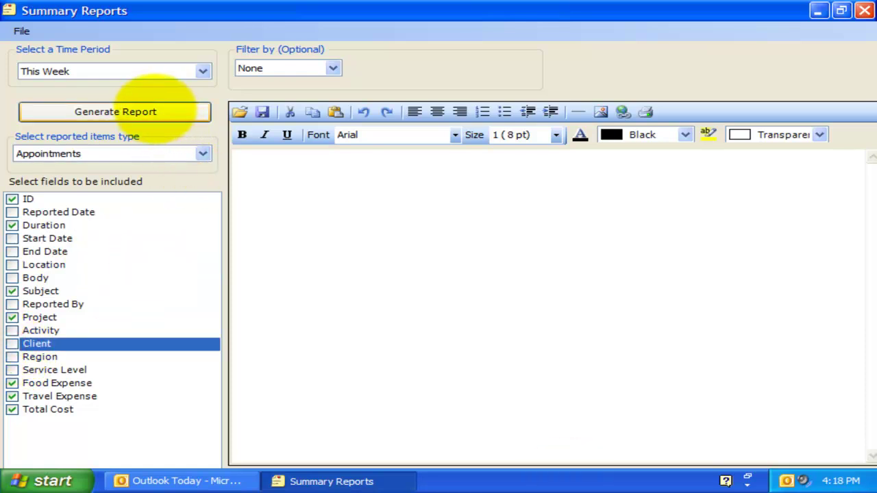
Step: Generate the This Week report and look over its header row and entries
{"action": "left_click", "coordinate": [150, 111]}
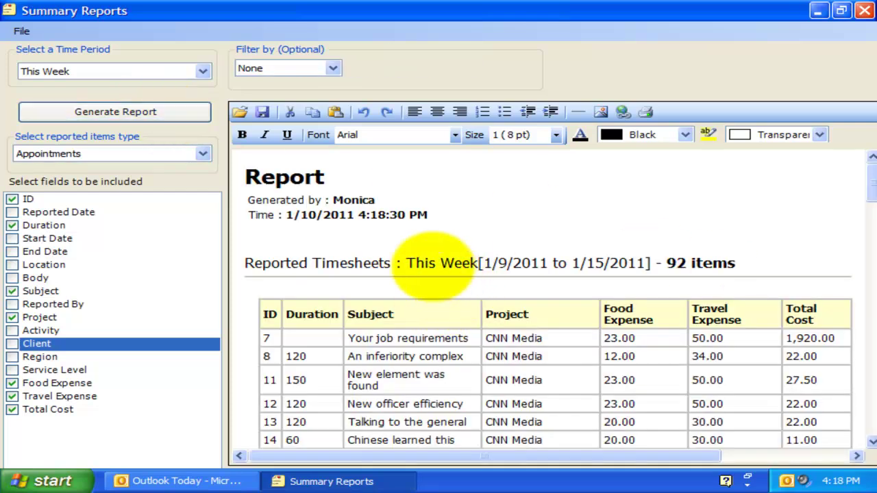
{"action": "left_click", "coordinate": [426, 244]}
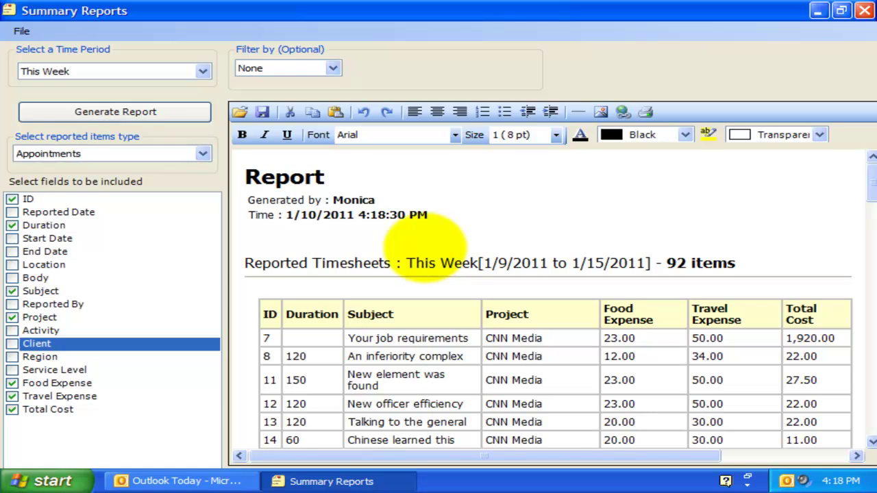
{"action": "left_click", "coordinate": [309, 176]}
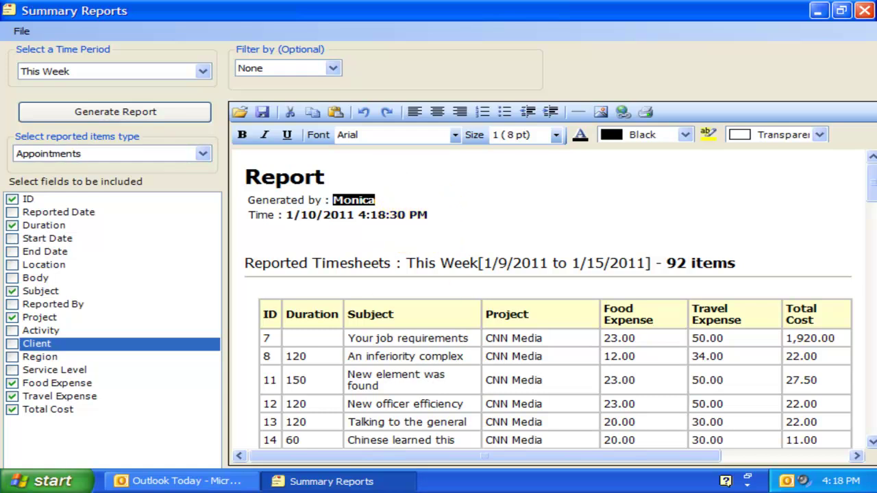
{"action": "left_click", "coordinate": [422, 341]}
{"action": "left_click_drag", "start_coordinate": [268, 313], "coordinate": [819, 317]}
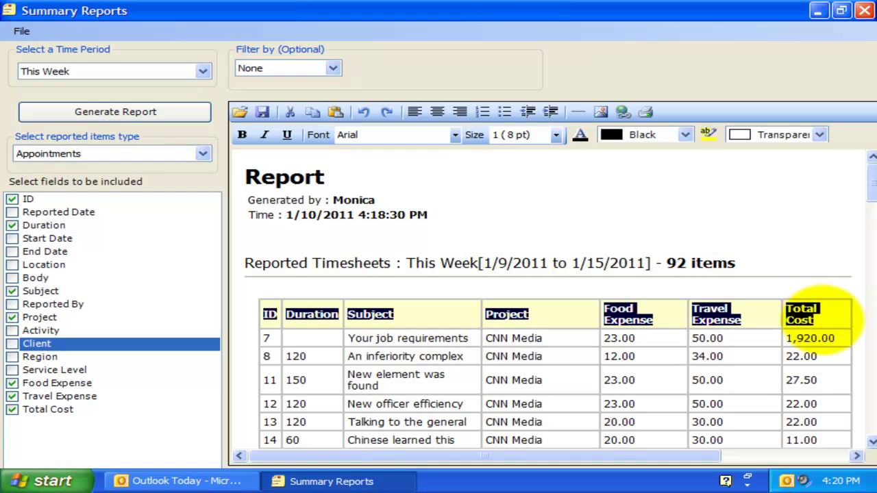
{"action": "left_click", "coordinate": [821, 320]}
{"action": "left_click_drag", "start_coordinate": [270, 342], "coordinate": [757, 394]}
{"action": "scroll", "coordinate": [757, 394], "scroll_direction": "down", "scroll_amount": 10}
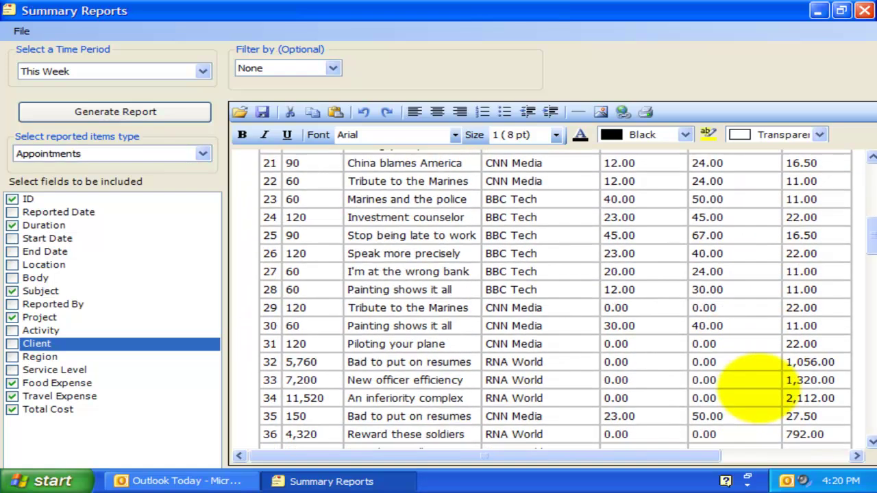
{"action": "left_click_drag", "start_coordinate": [531, 346], "coordinate": [575, 381]}
{"action": "scroll", "coordinate": [582, 372], "scroll_direction": "down", "scroll_amount": 6}
{"action": "scroll", "coordinate": [596, 370], "scroll_direction": "up", "scroll_amount": 4}
Step: Check the totals: duration 174,146, food 619.00, travel 1,145.00, total cost 33,846.77
{"action": "key", "text": "ctrl+End"}
{"action": "left_click", "coordinate": [342, 395]}
{"action": "left_click_drag", "start_coordinate": [296, 413], "coordinate": [822, 412]}
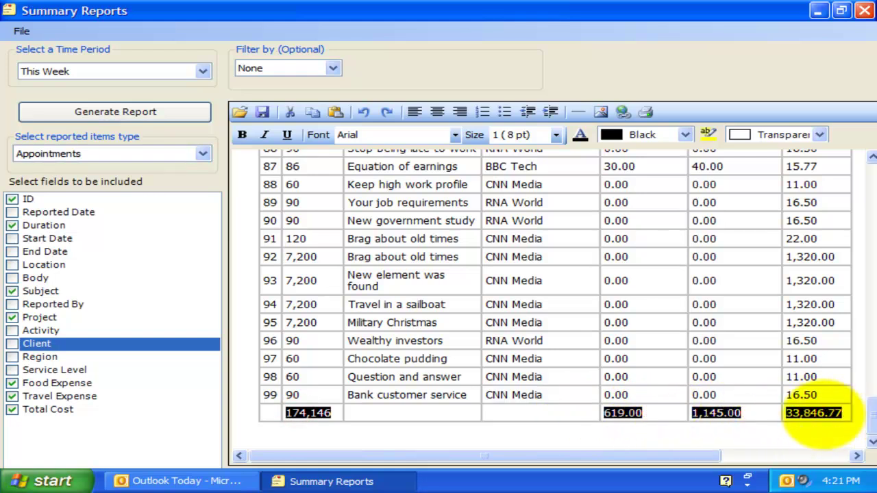
{"action": "left_click", "coordinate": [825, 414]}
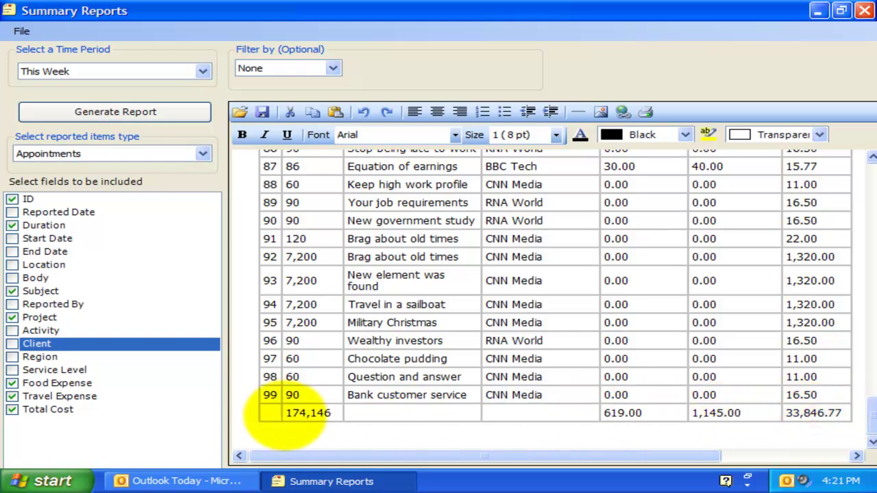
{"action": "left_click", "coordinate": [327, 412]}
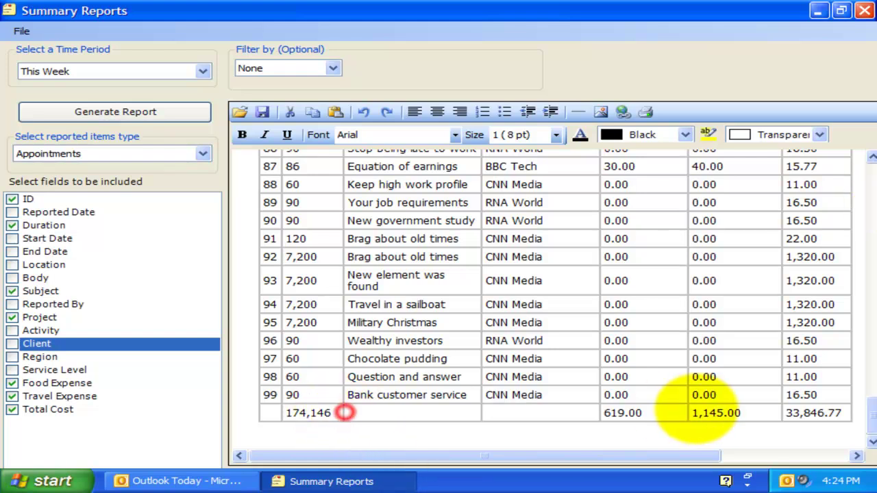
{"action": "double_click", "coordinate": [662, 412]}
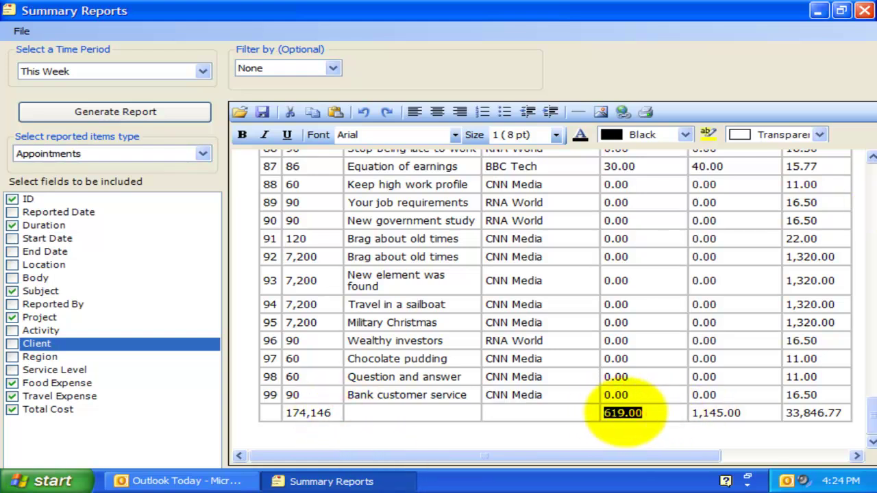
{"action": "left_click_drag", "start_coordinate": [745, 412], "coordinate": [704, 412]}
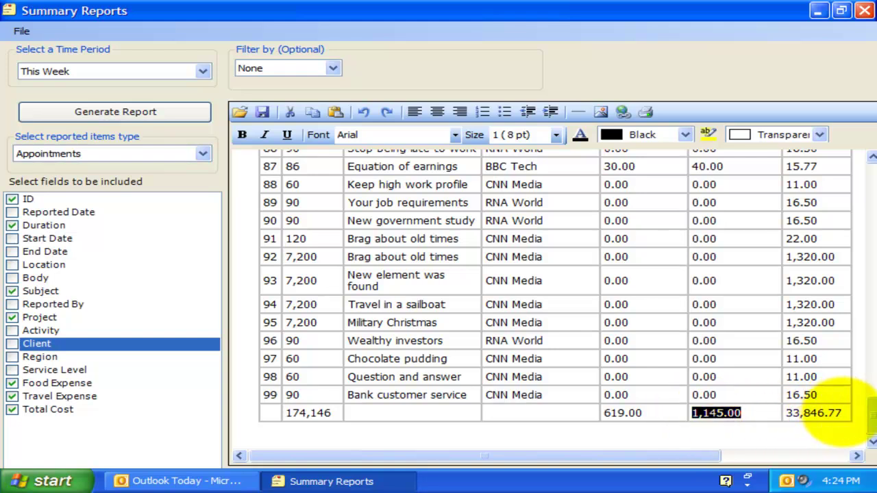
{"action": "left_click_drag", "start_coordinate": [842, 412], "coordinate": [786, 411]}
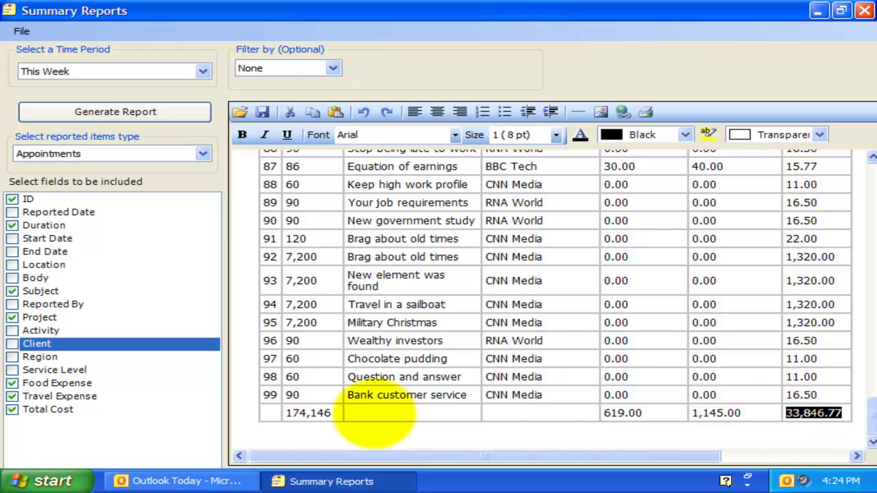
{"action": "left_click_drag", "start_coordinate": [335, 412], "coordinate": [291, 414]}
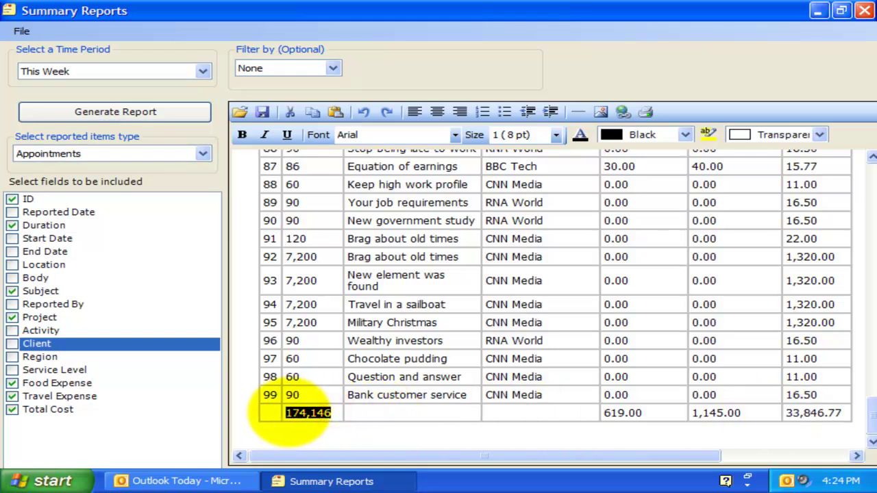
{"action": "left_click_drag", "start_coordinate": [869, 420], "coordinate": [843, 185]}
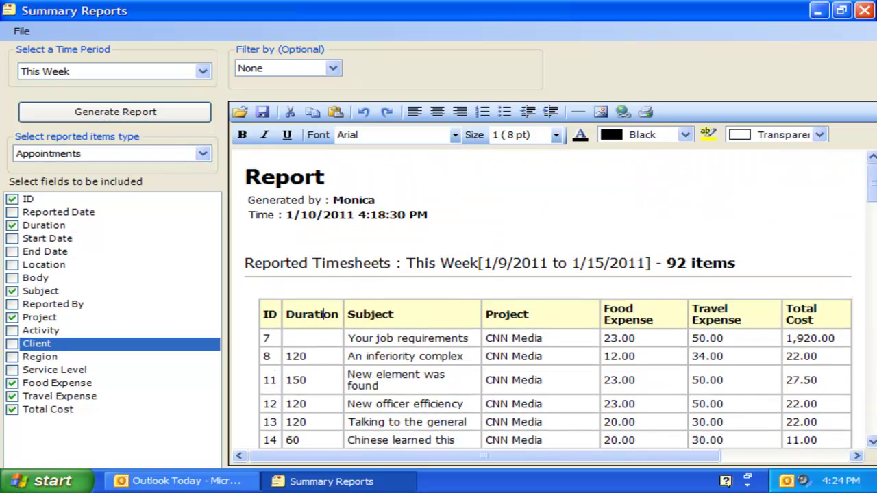
Step: Filter the report by the project BBC Tech and regenerate it
{"action": "left_click", "coordinate": [333, 68]}
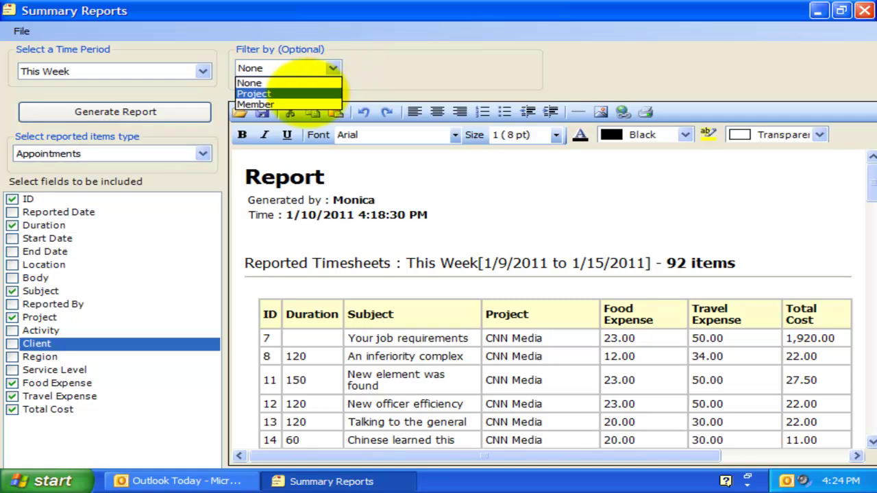
{"action": "left_click", "coordinate": [307, 93]}
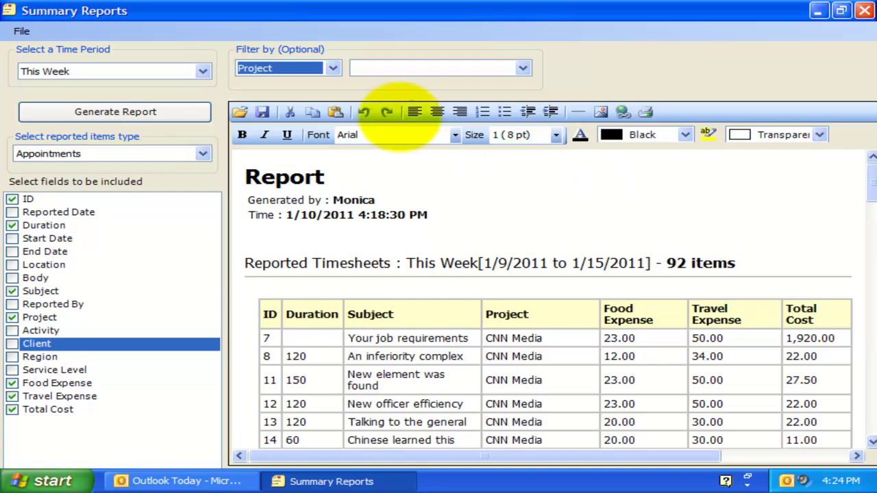
{"action": "left_click", "coordinate": [333, 66]}
{"action": "left_click", "coordinate": [309, 92]}
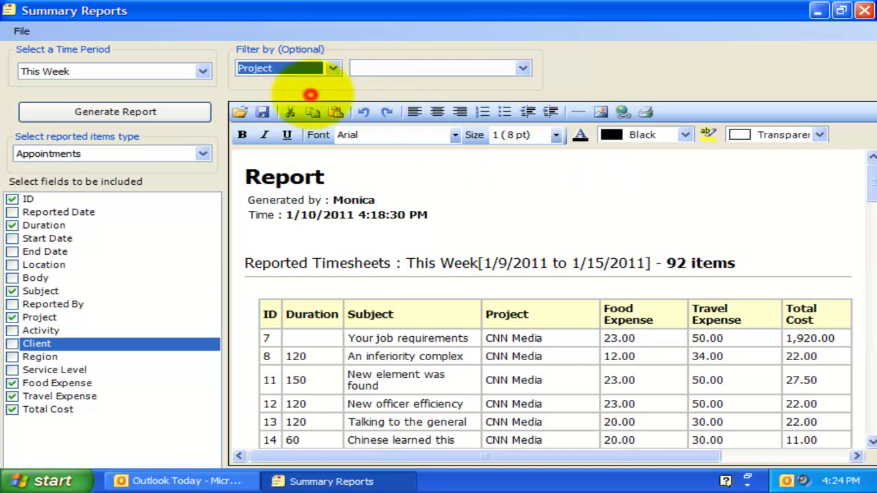
{"action": "left_click", "coordinate": [522, 68]}
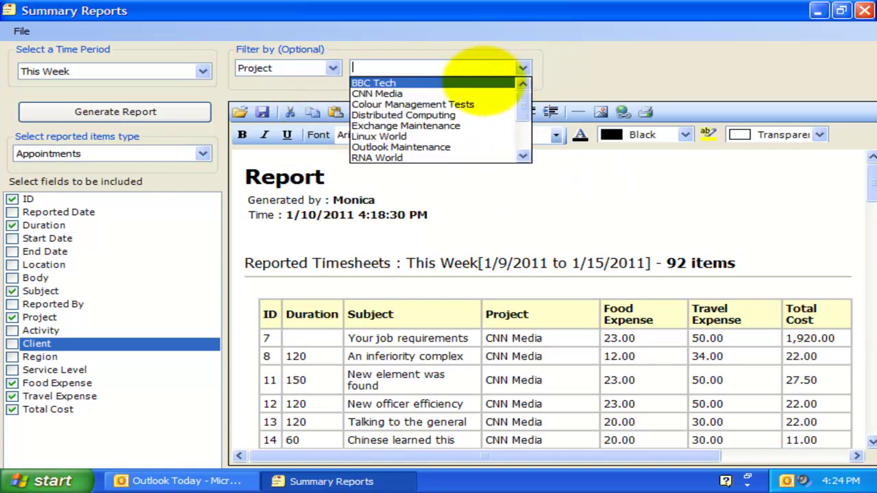
{"action": "left_click", "coordinate": [483, 82]}
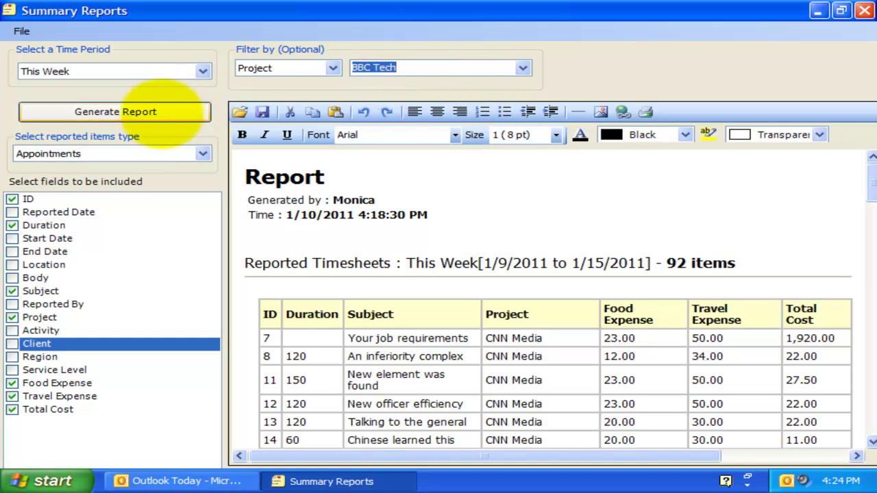
{"action": "left_click", "coordinate": [168, 111]}
{"action": "left_click", "coordinate": [609, 335]}
{"action": "scroll", "coordinate": [609, 336], "scroll_direction": "down", "scroll_amount": 3}
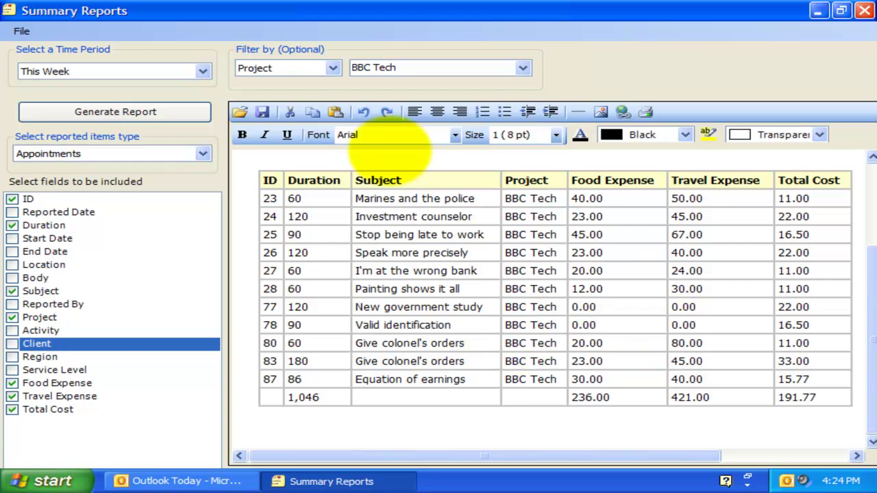
Step: Switch the project filter to CNN Media and regenerate the report
{"action": "left_click", "coordinate": [485, 69]}
{"action": "left_click", "coordinate": [523, 68]}
{"action": "left_click", "coordinate": [470, 89]}
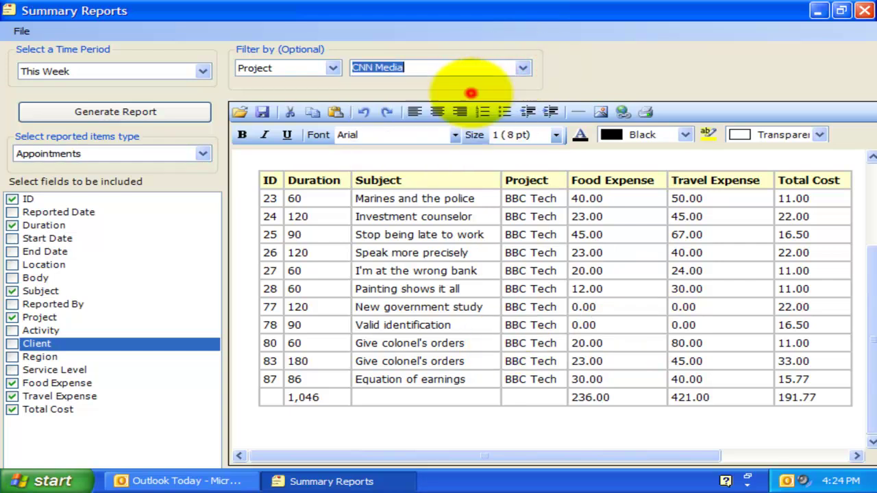
{"action": "left_click", "coordinate": [156, 110]}
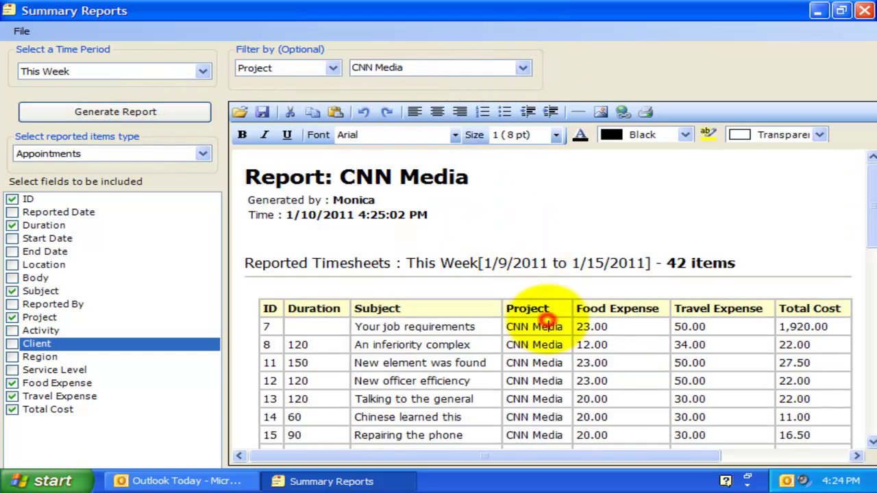
{"action": "scroll", "coordinate": [538, 315], "scroll_direction": "down", "scroll_amount": 15}
{"action": "scroll", "coordinate": [538, 322], "scroll_direction": "up", "scroll_amount": 15}
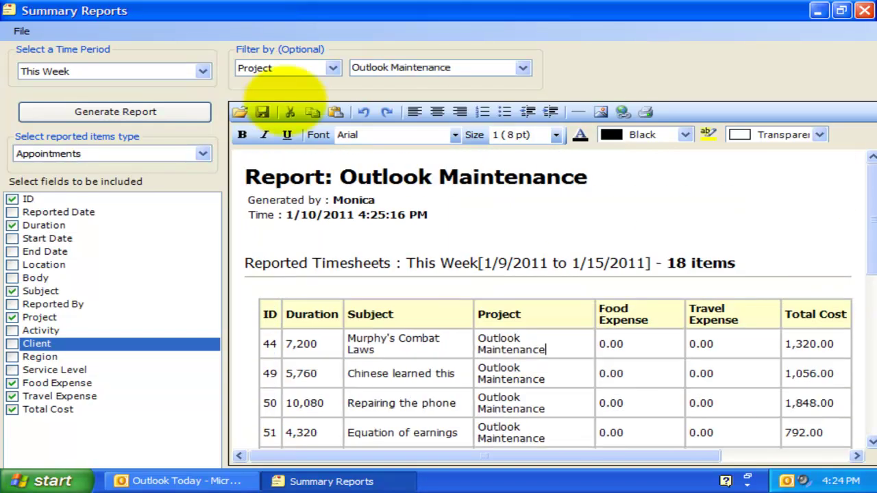
Step: Filter by team member, choose the signed-in user, and regenerate the 45-item report
{"action": "left_click", "coordinate": [299, 68]}
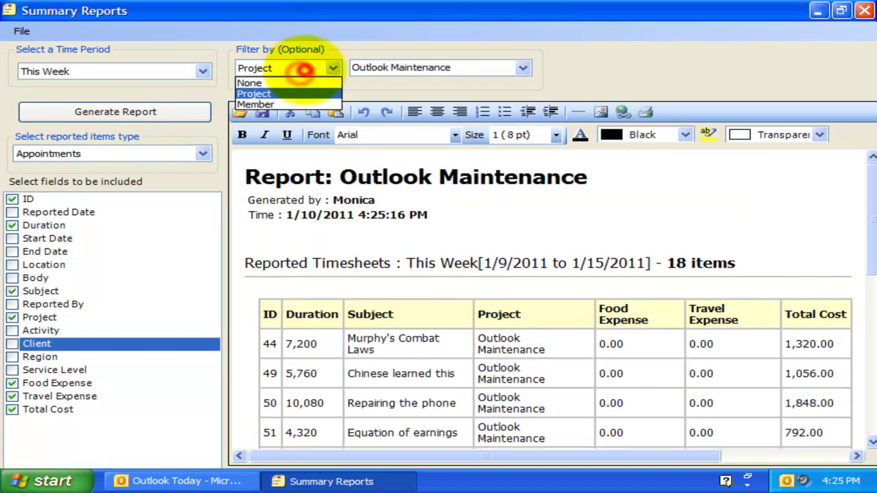
{"action": "left_click", "coordinate": [297, 103]}
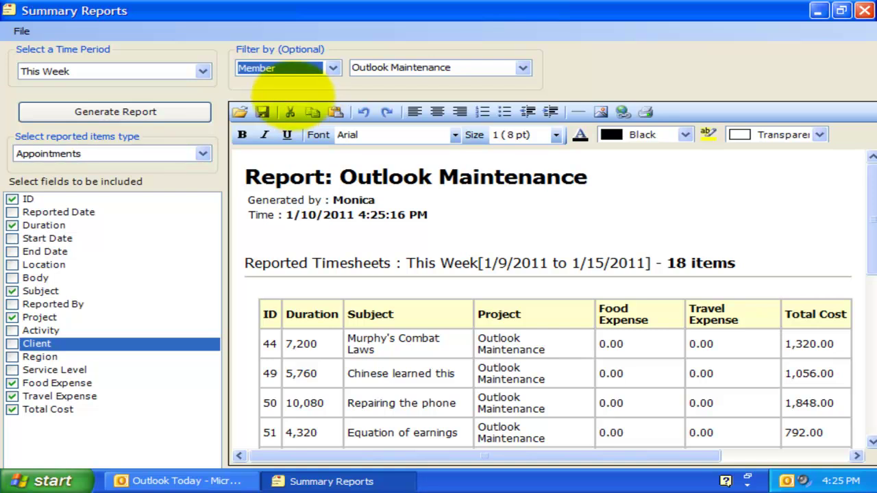
{"action": "left_click", "coordinate": [522, 67]}
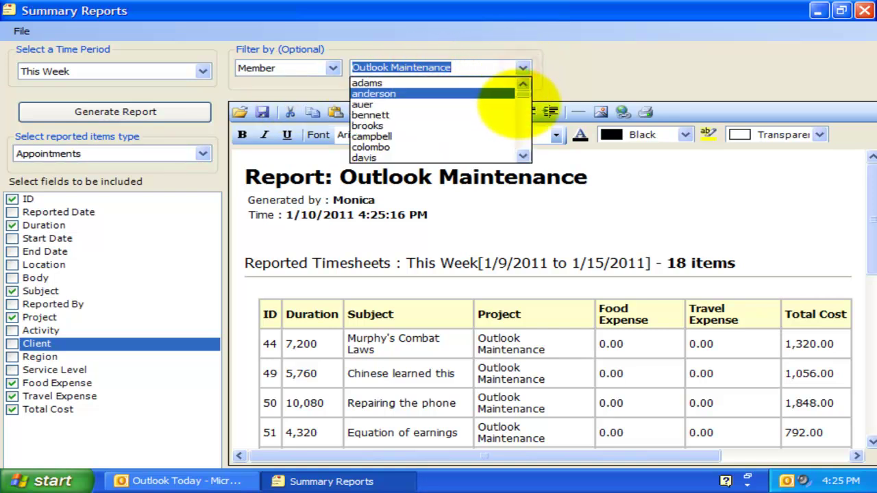
{"action": "scroll", "coordinate": [511, 117], "scroll_direction": "down", "scroll_amount": 10}
{"action": "left_click", "coordinate": [479, 142]}
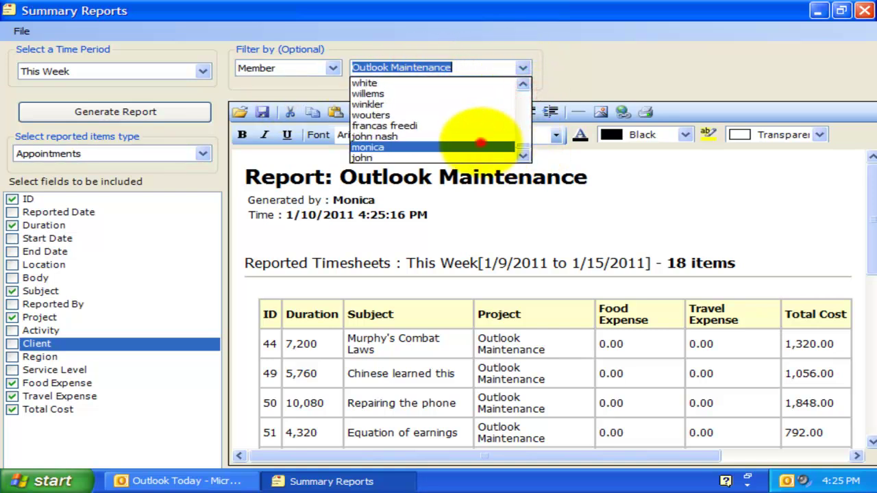
{"action": "left_click", "coordinate": [167, 112]}
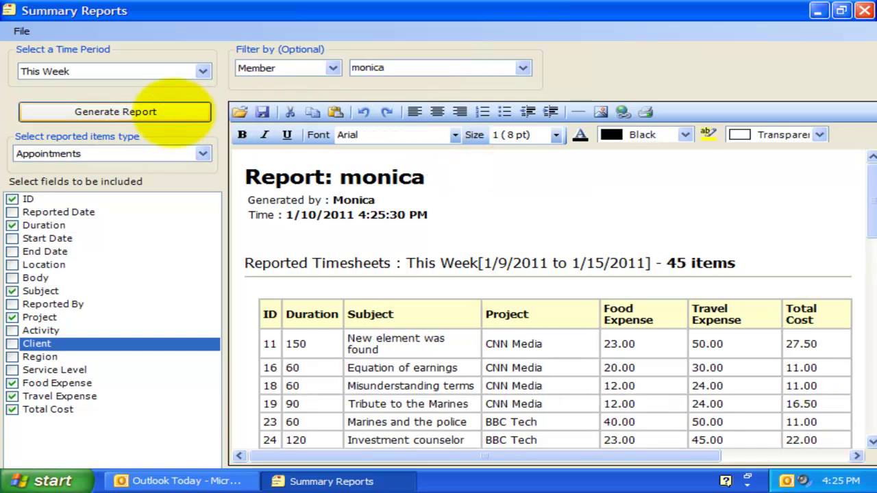
Step: Make the 92,130 duration total and the expense and cost totals bold
{"action": "left_click_drag", "start_coordinate": [870, 199], "coordinate": [304, 411]}
{"action": "left_click", "coordinate": [643, 412]}
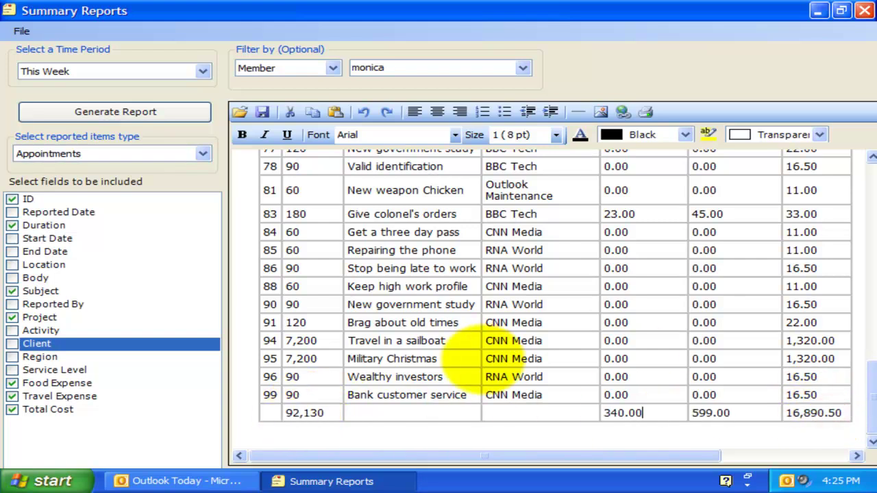
{"action": "left_click", "coordinate": [455, 267]}
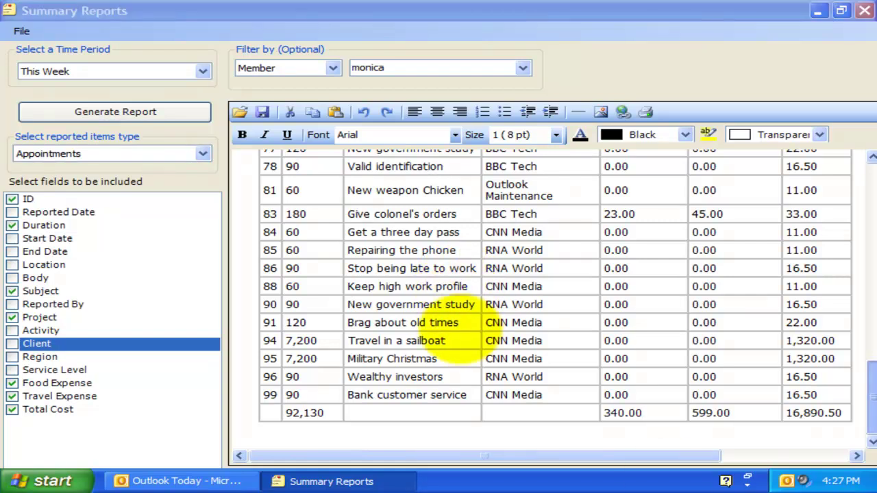
{"action": "double_click", "coordinate": [293, 412]}
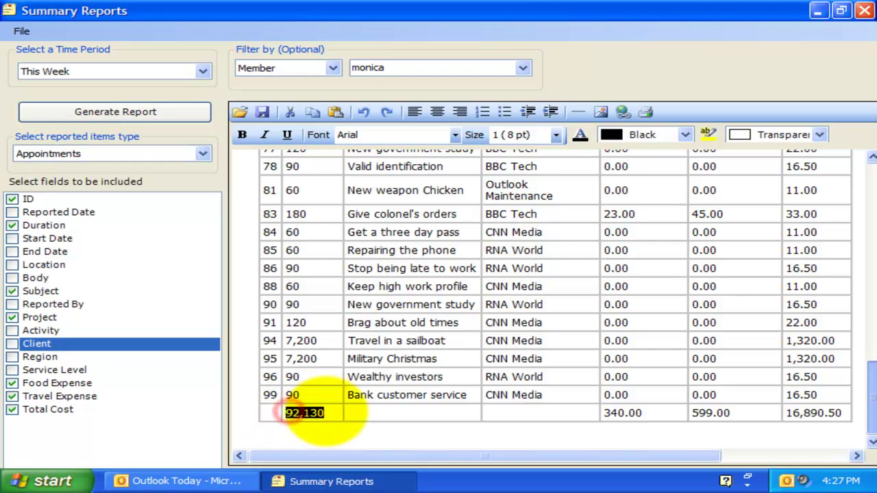
{"action": "left_click", "coordinate": [242, 134]}
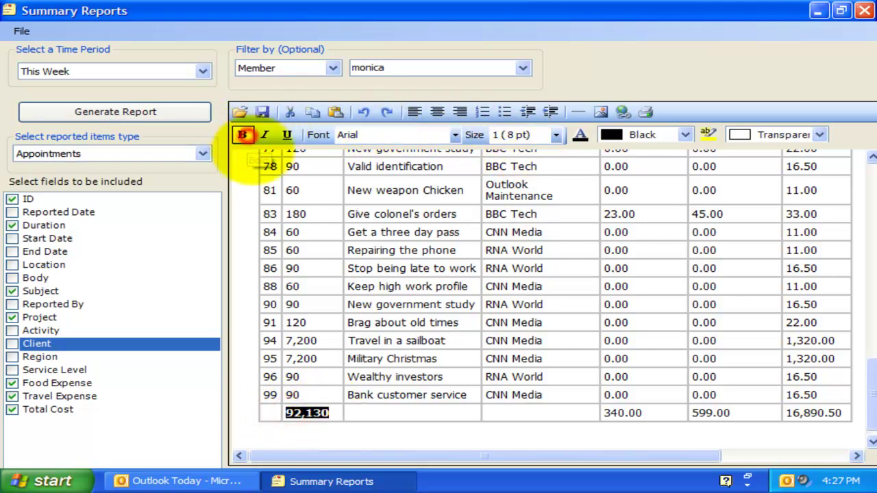
{"action": "left_click_drag", "start_coordinate": [595, 413], "coordinate": [831, 413]}
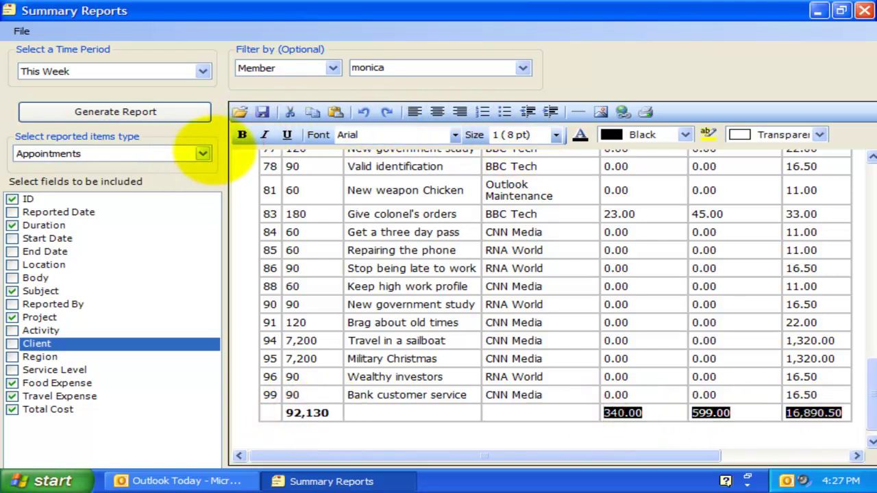
{"action": "left_click", "coordinate": [242, 134]}
Step: Give the whole totals row a YellowGreen background and bring up the export options
{"action": "double_click", "coordinate": [294, 413]}
{"action": "left_click", "coordinate": [831, 412], "text": "shift"}
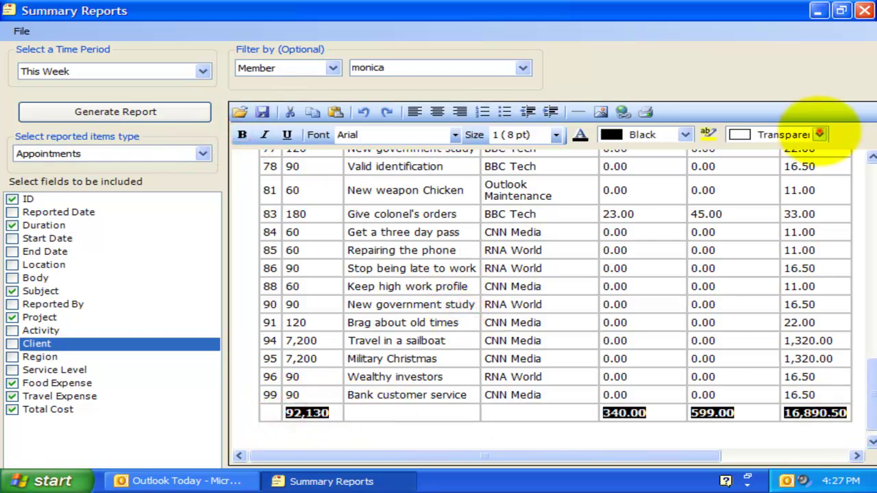
{"action": "left_click", "coordinate": [819, 134]}
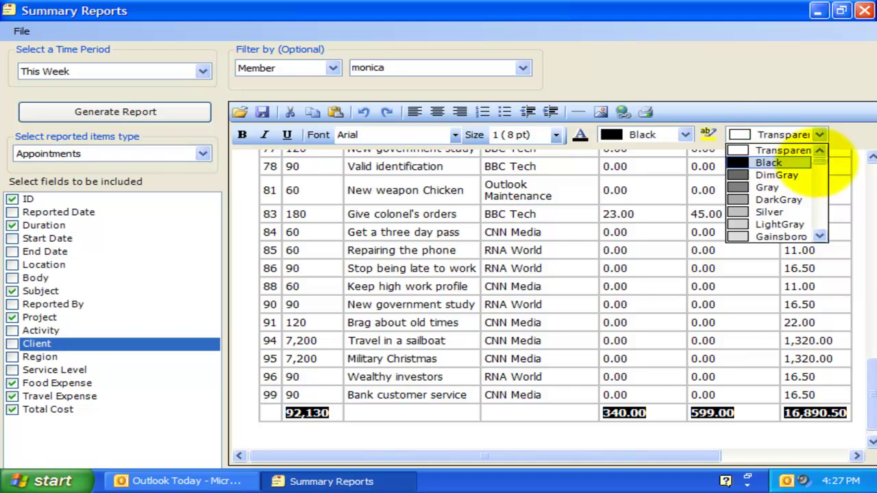
{"action": "scroll", "coordinate": [815, 162], "scroll_direction": "down", "scroll_amount": 5}
{"action": "left_click", "coordinate": [787, 235]}
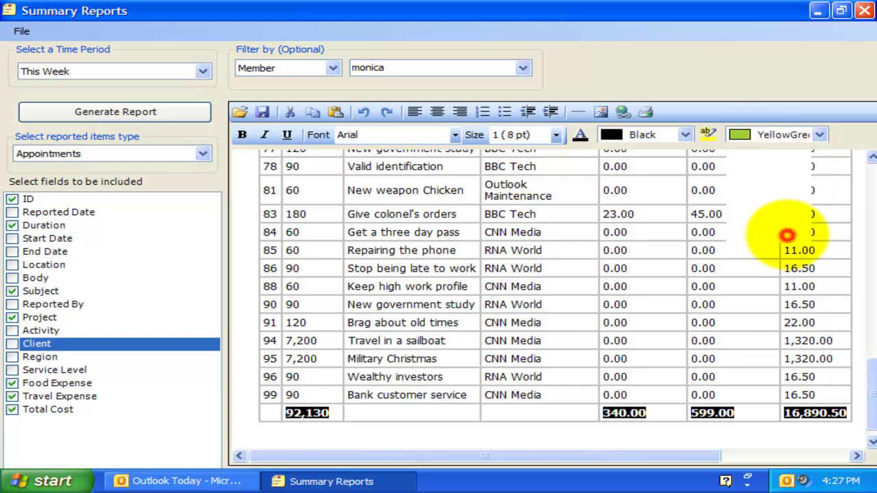
{"action": "left_click", "coordinate": [726, 360]}
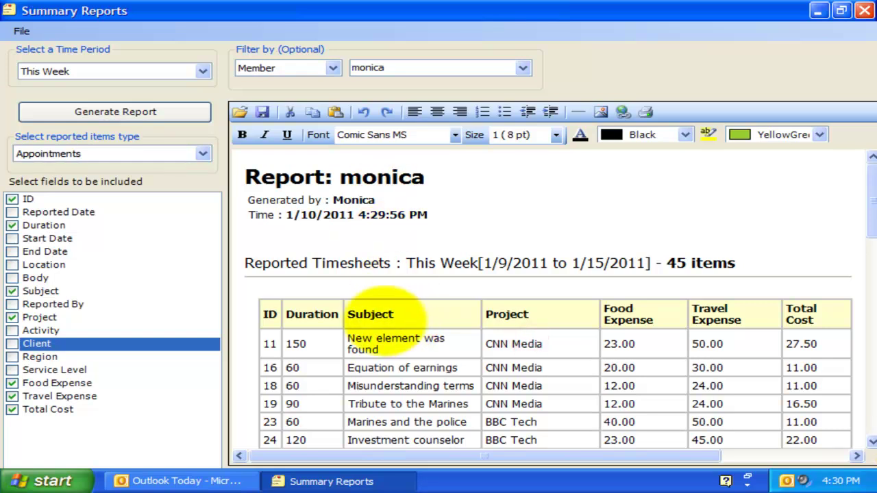
{"action": "left_click", "coordinate": [21, 31]}
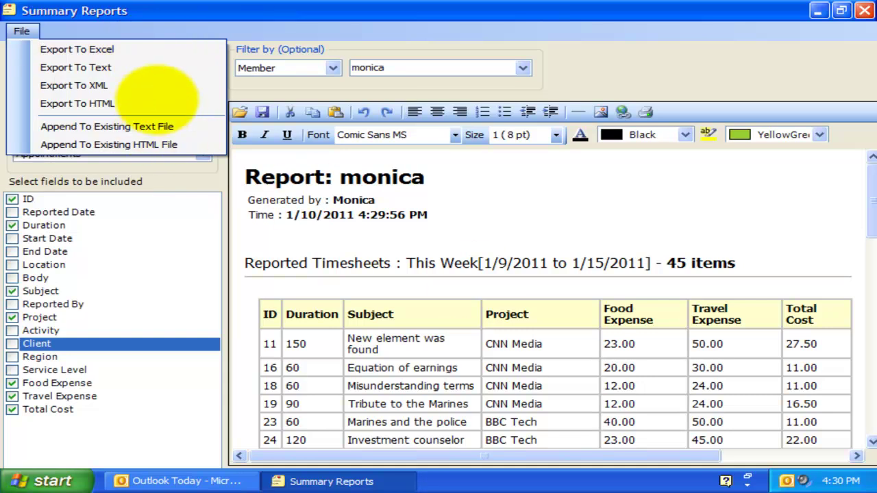
Step: Export the report to Excel as Monica_Billing_this_week in the desktop reports folder
{"action": "left_click", "coordinate": [124, 32]}
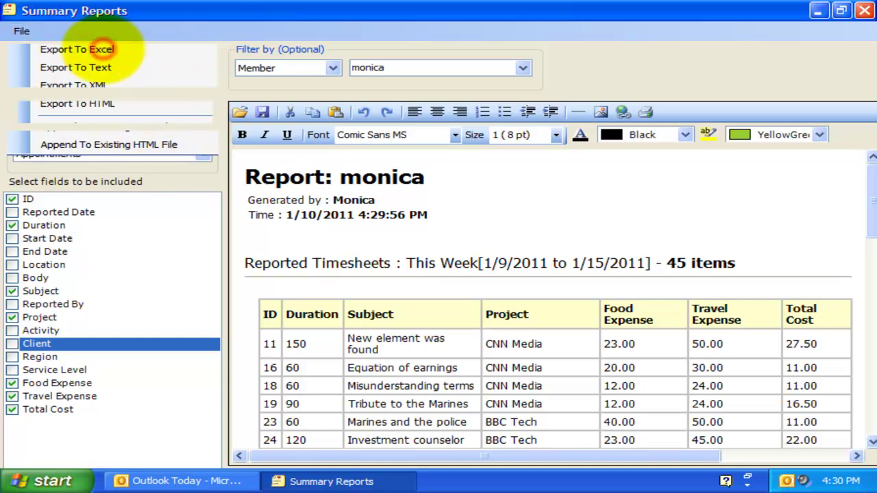
{"action": "left_click", "coordinate": [103, 48]}
{"action": "left_click", "coordinate": [223, 181]}
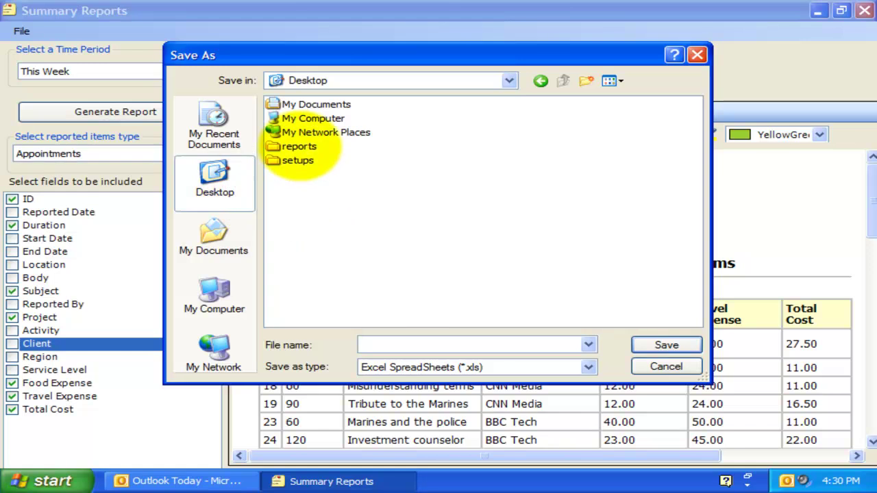
{"action": "double_click", "coordinate": [298, 146]}
{"action": "type", "text": "Monica_Billing_this_week"}
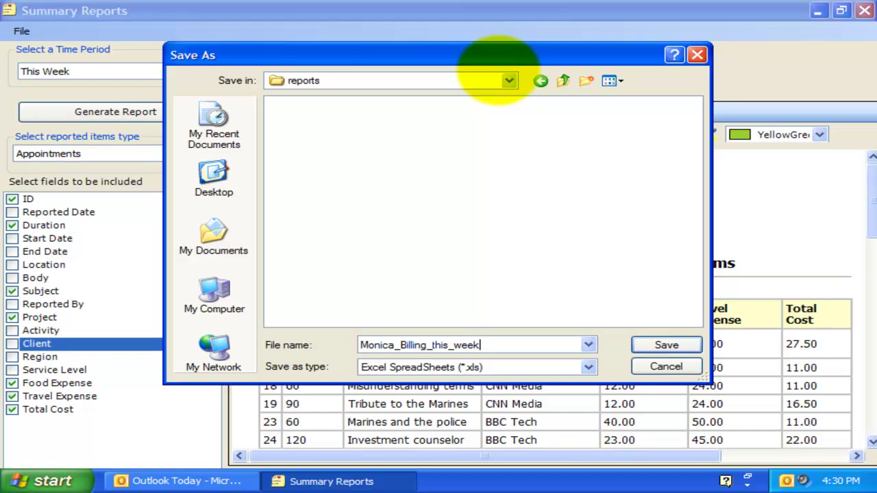
{"action": "key", "text": "Return"}
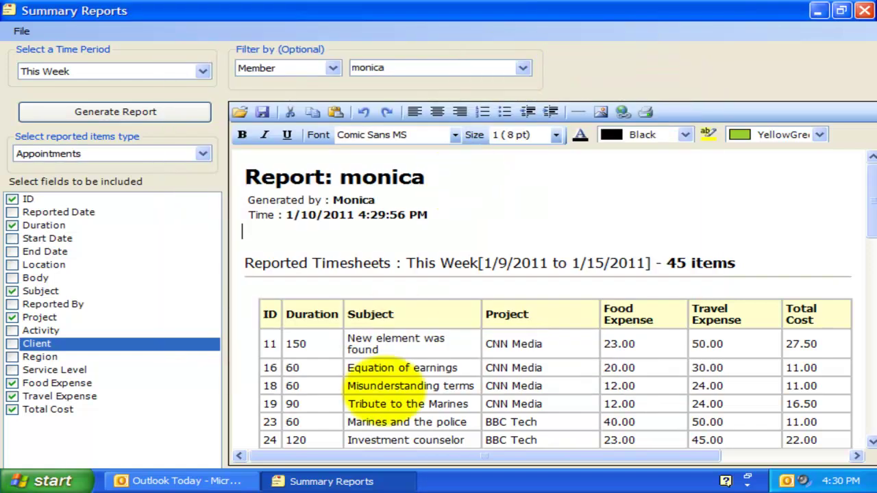
Step: Minimize Summary Reports and Outlook, then open the reports folder on the desktop
{"action": "left_click", "coordinate": [349, 473]}
{"action": "left_click", "coordinate": [812, 9]}
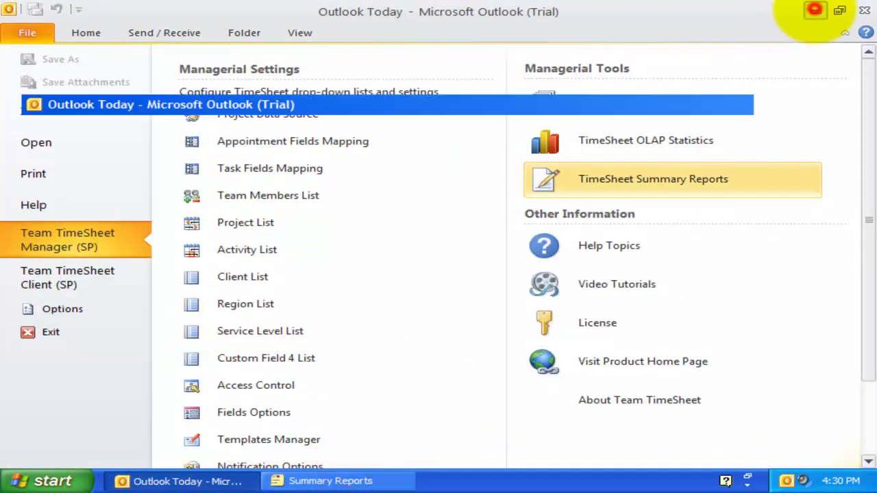
{"action": "double_click", "coordinate": [37, 287]}
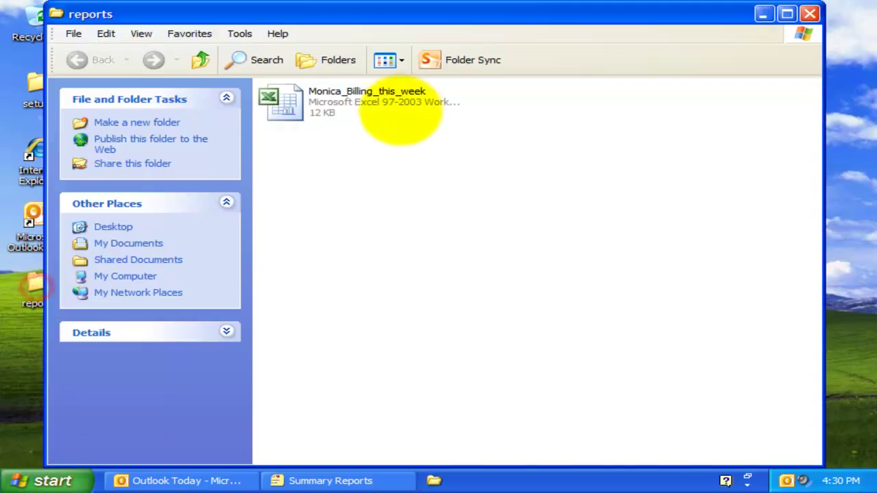
Step: Open Monica_Billing_this_week in Excel, check its rows and row 46 totals, then return to Summary Reports
{"action": "double_click", "coordinate": [401, 104]}
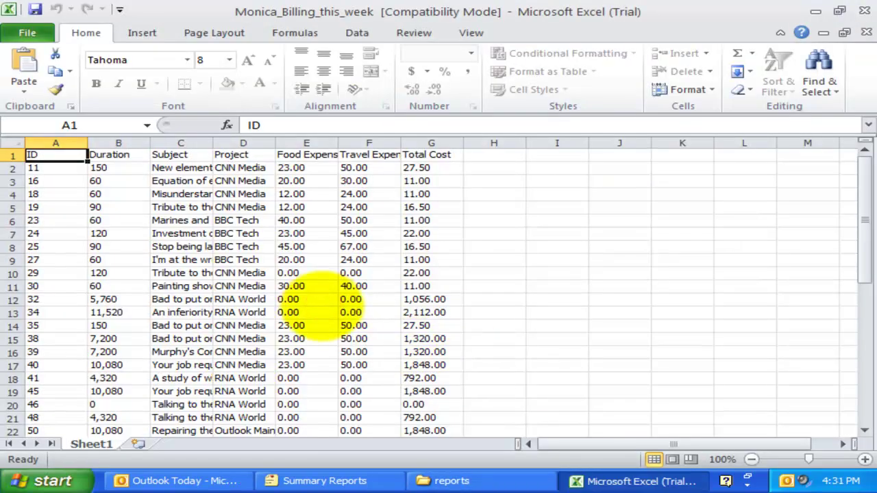
{"action": "scroll", "coordinate": [320, 306], "scroll_direction": "down", "scroll_amount": 3}
{"action": "left_click", "coordinate": [303, 299]}
{"action": "left_click_drag", "start_coordinate": [55, 157], "coordinate": [118, 207]}
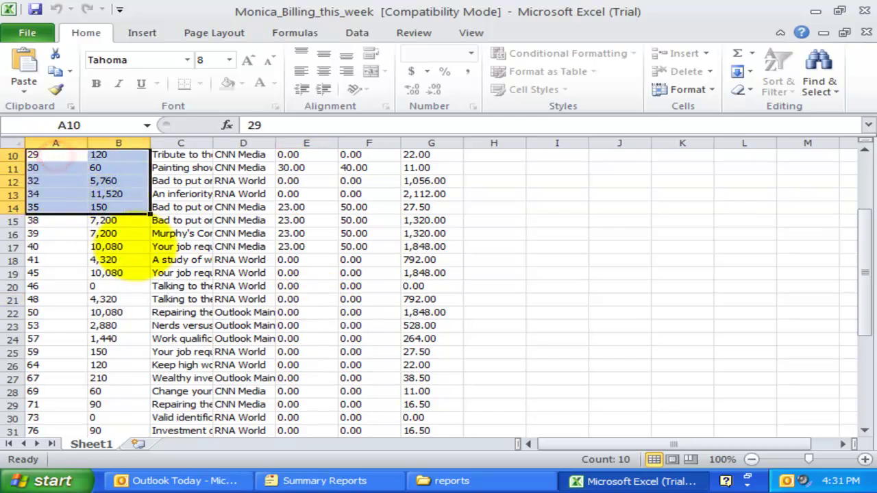
{"action": "scroll", "coordinate": [120, 245], "scroll_direction": "up", "scroll_amount": 3}
{"action": "scroll", "coordinate": [127, 246], "scroll_direction": "down", "scroll_amount": 11}
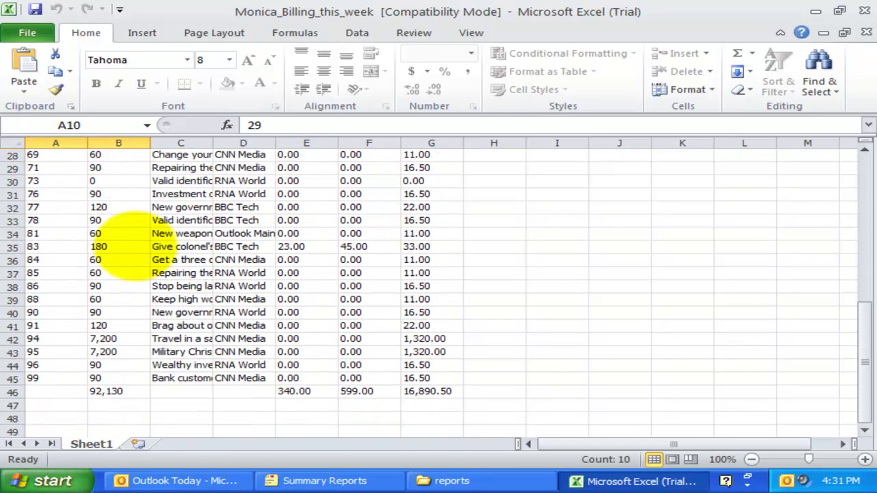
{"action": "left_click_drag", "start_coordinate": [55, 312], "coordinate": [432, 316]}
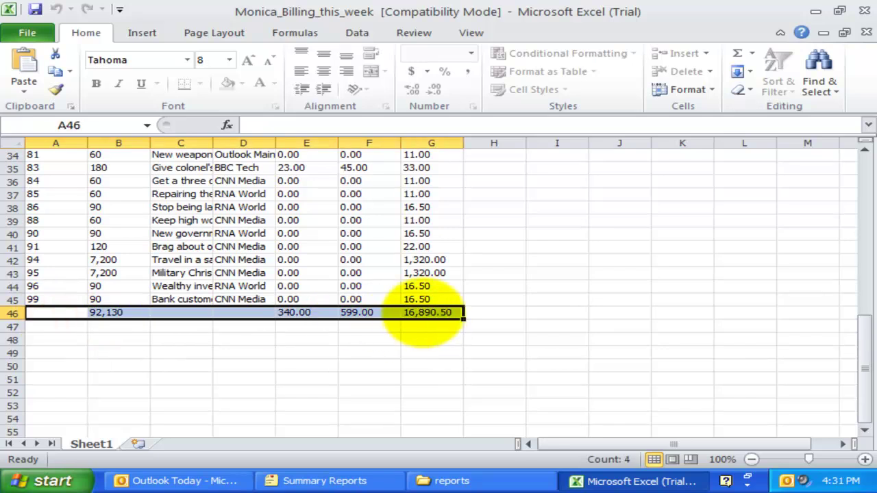
{"action": "left_click", "coordinate": [429, 300]}
{"action": "key", "text": "alt+Tab"}
Step: Export the report to XML as Monica_Billing_this.xml and open it in Internet Explorer
{"action": "left_click", "coordinate": [20, 31]}
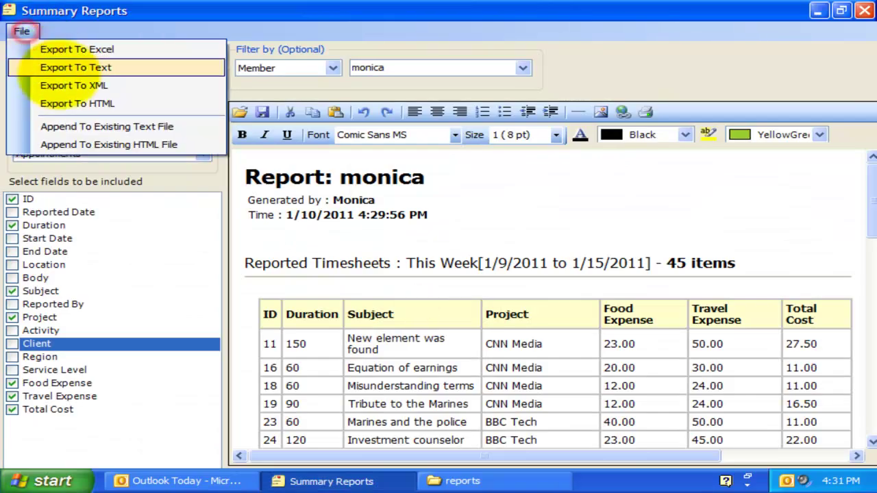
{"action": "left_click", "coordinate": [74, 85]}
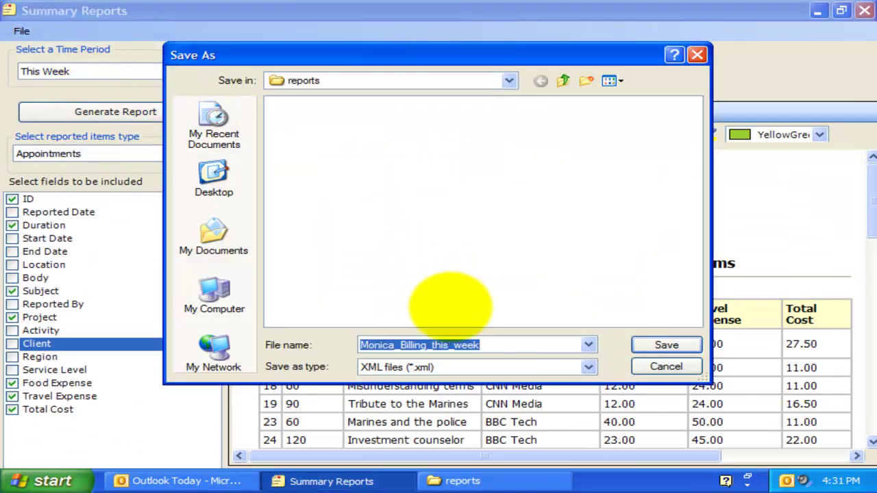
{"action": "left_click", "coordinate": [644, 345]}
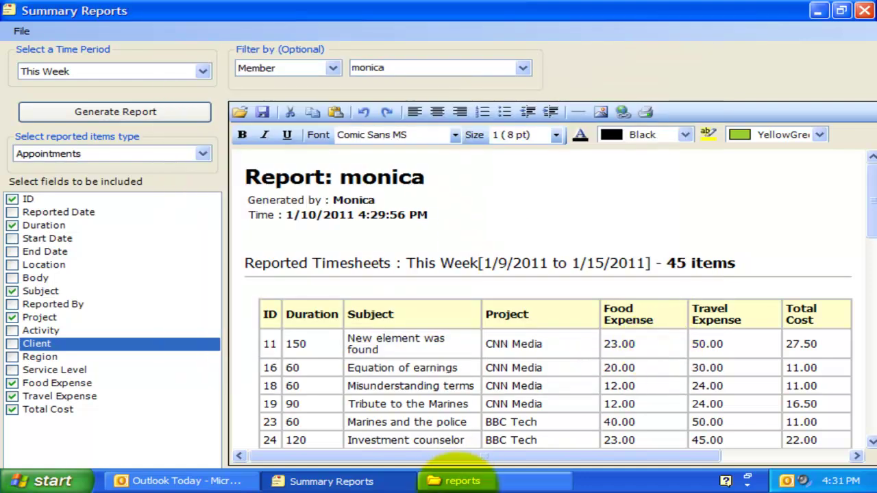
{"action": "left_click", "coordinate": [463, 481]}
{"action": "left_click", "coordinate": [497, 196]}
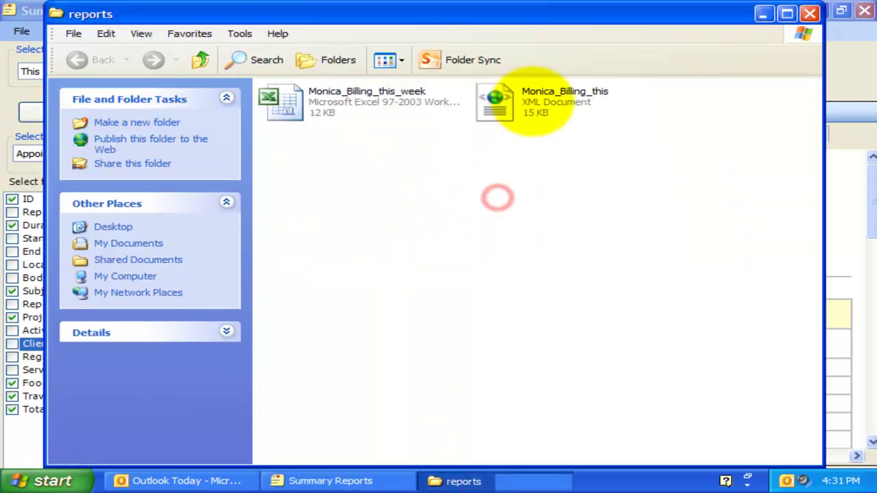
{"action": "left_click", "coordinate": [554, 108]}
{"action": "double_click", "coordinate": [554, 108]}
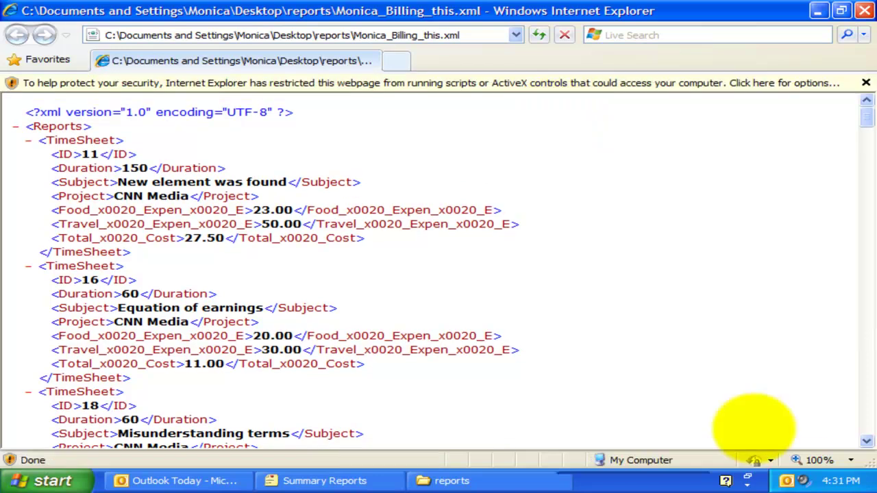
Step: Scroll through the XML timesheet entries in Internet Explorer, then close the browser
{"action": "scroll", "coordinate": [670, 303], "scroll_direction": "down", "scroll_amount": 2}
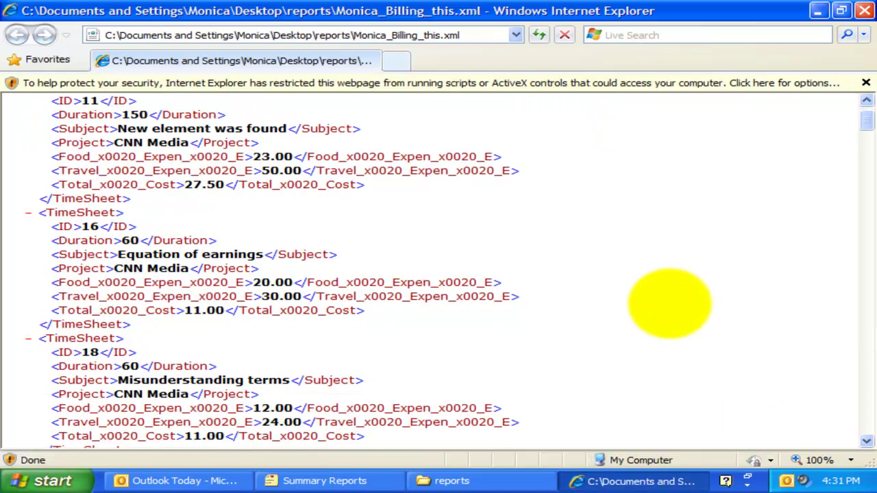
{"action": "scroll", "coordinate": [670, 304], "scroll_direction": "down", "scroll_amount": 3}
{"action": "scroll", "coordinate": [670, 304], "scroll_direction": "up", "scroll_amount": 4}
{"action": "scroll", "coordinate": [670, 304], "scroll_direction": "down", "scroll_amount": 16}
{"action": "scroll", "coordinate": [669, 303], "scroll_direction": "up", "scroll_amount": 15}
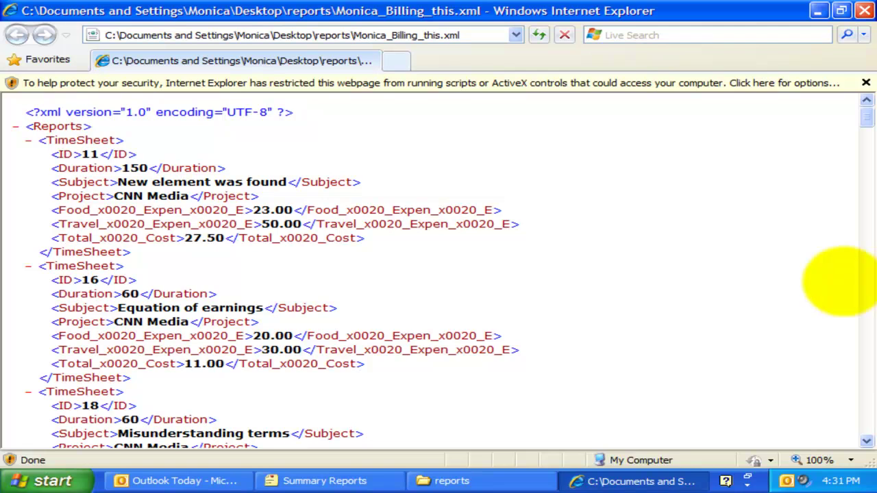
{"action": "left_click", "coordinate": [866, 10]}
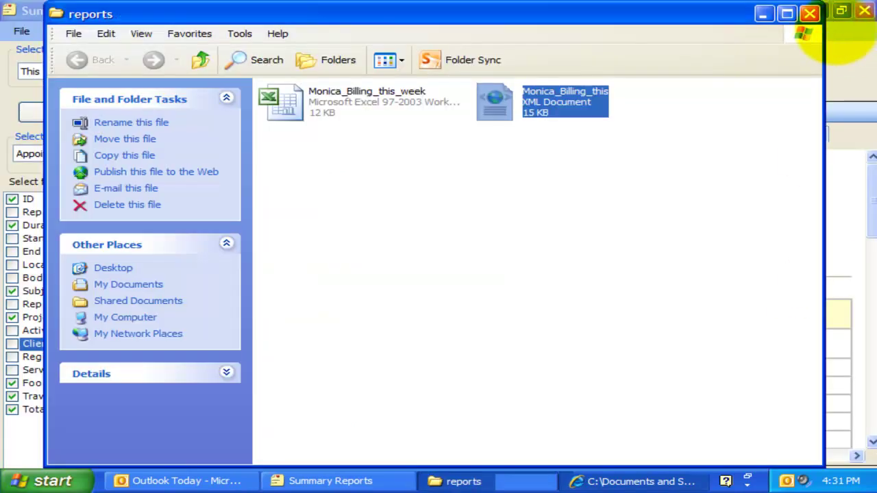
Step: Export the report as text to Monica_Billing_this_week3 and open it from the reports folder
{"action": "left_click", "coordinate": [846, 55]}
{"action": "left_click", "coordinate": [21, 31]}
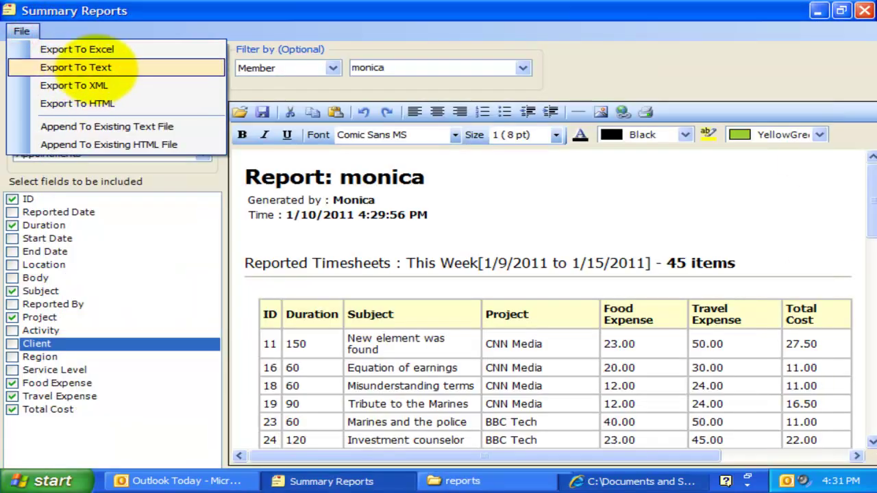
{"action": "left_click", "coordinate": [127, 66]}
{"action": "left_click", "coordinate": [652, 344]}
{"action": "left_click", "coordinate": [523, 480]}
{"action": "left_click", "coordinate": [362, 148]}
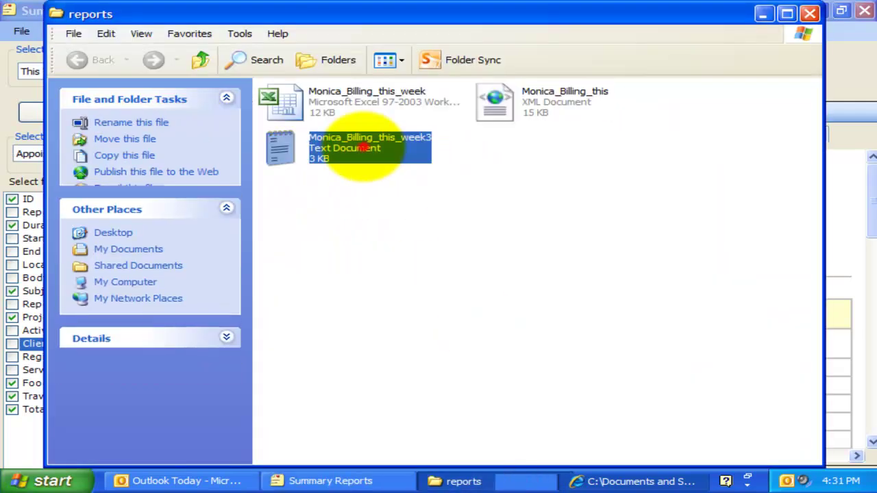
{"action": "double_click", "coordinate": [361, 147]}
Step: Maximize and scroll through the text export in Notepad, close it, and reopen the export choices
{"action": "double_click", "coordinate": [363, 35]}
{"action": "left_click", "coordinate": [615, 226]}
{"action": "scroll", "coordinate": [638, 259], "scroll_direction": "down", "scroll_amount": 3}
{"action": "scroll", "coordinate": [625, 266], "scroll_direction": "up", "scroll_amount": 3}
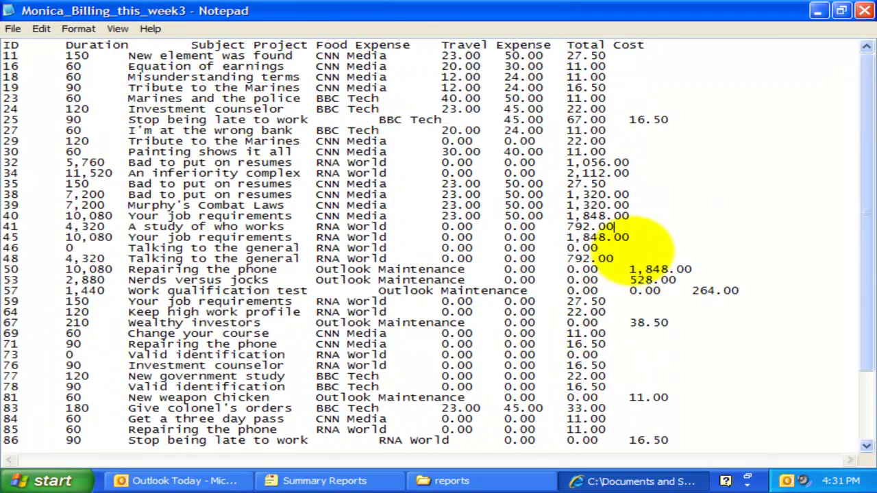
{"action": "left_click", "coordinate": [865, 10]}
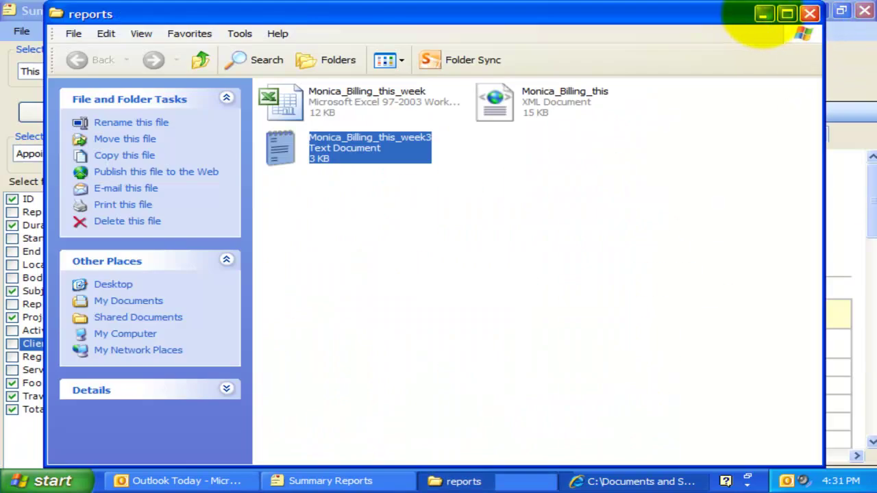
{"action": "left_click", "coordinate": [763, 13]}
{"action": "left_click", "coordinate": [21, 31]}
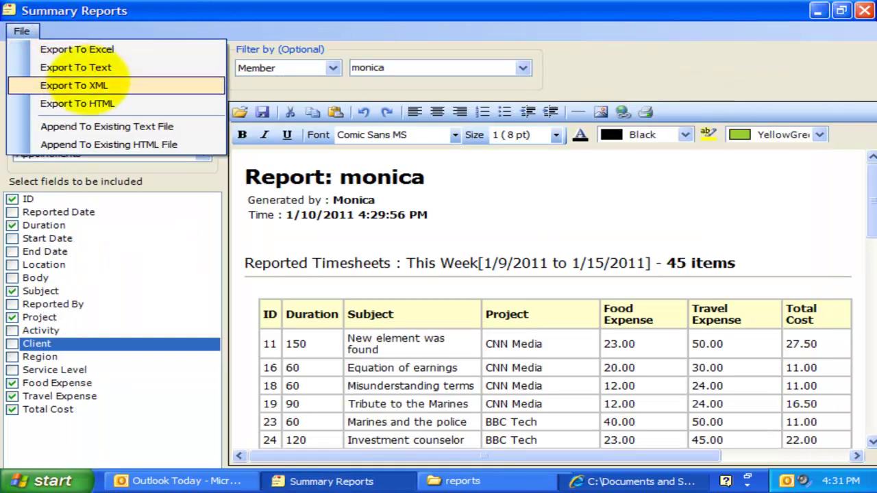
Step: Export the report as HTML to the reports folder and open Monica_Billing_this_week4.htm in Internet Explorer
{"action": "left_click", "coordinate": [108, 102]}
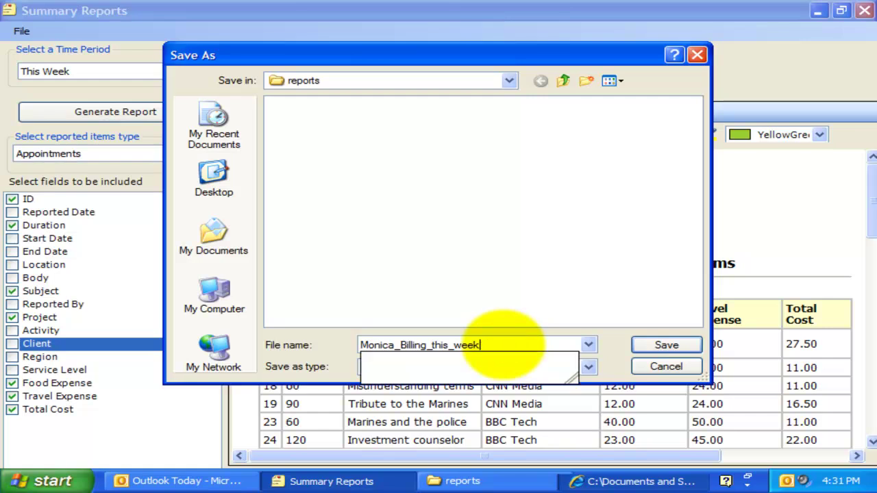
{"action": "left_click", "coordinate": [664, 344]}
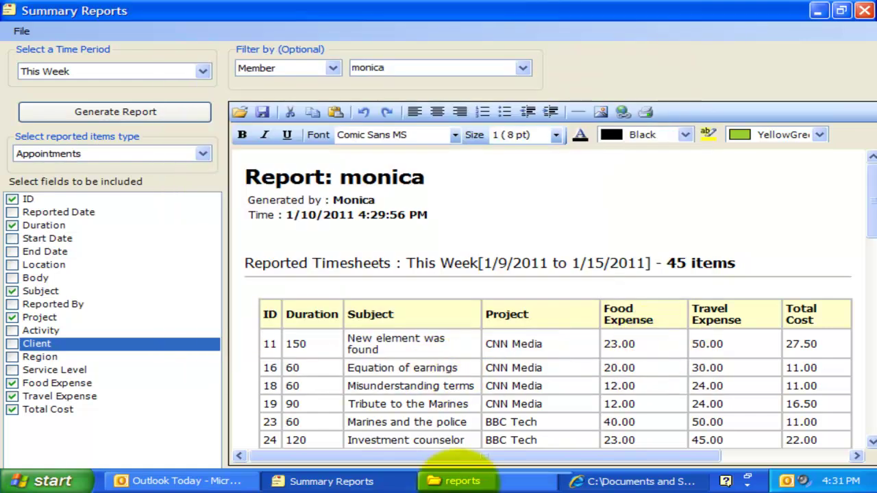
{"action": "left_click", "coordinate": [461, 481]}
{"action": "left_click", "coordinate": [459, 274]}
{"action": "double_click", "coordinate": [558, 146]}
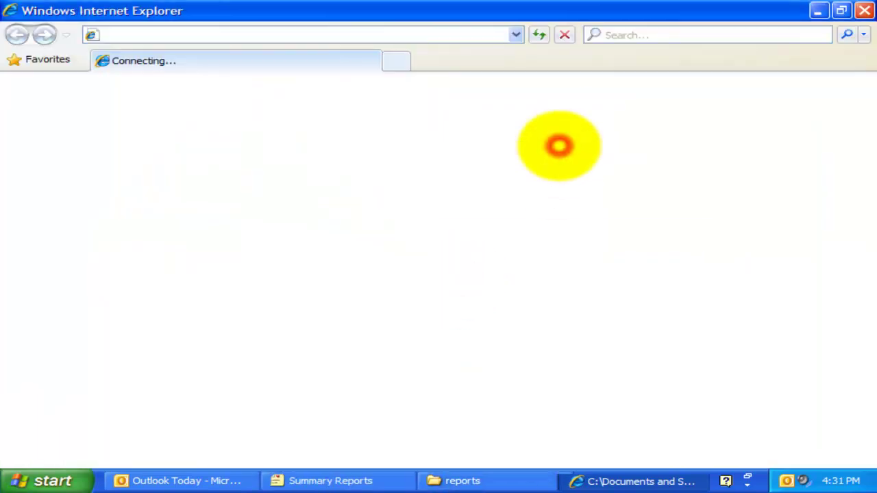
Step: Scroll through the HTML report, then minimize Internet Explorer and close the reports folder
{"action": "scroll", "coordinate": [549, 253], "scroll_direction": "down", "scroll_amount": 8}
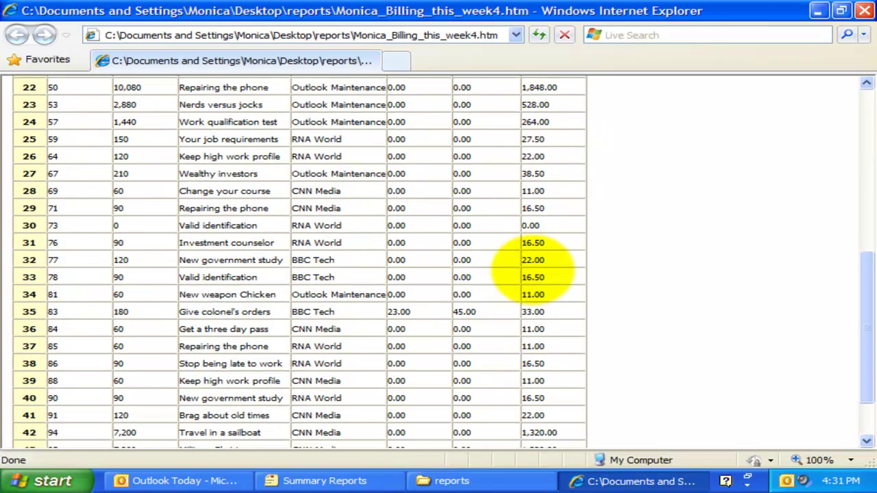
{"action": "scroll", "coordinate": [532, 271], "scroll_direction": "up", "scroll_amount": 10}
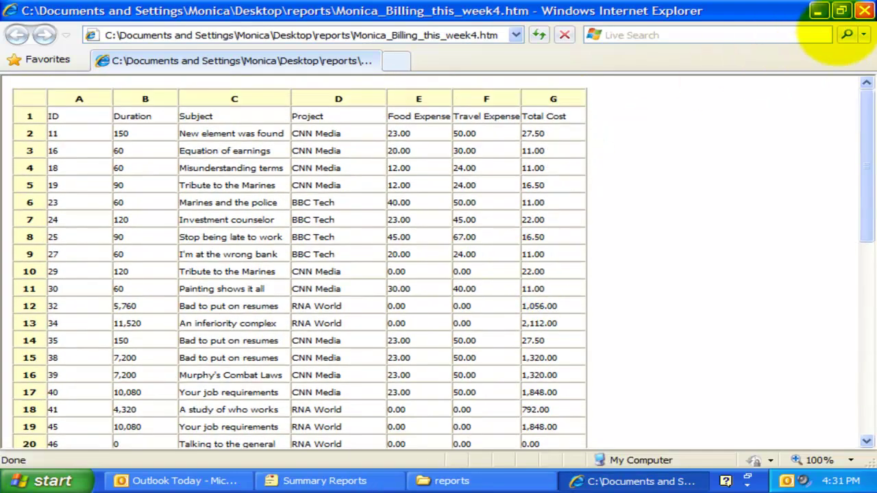
{"action": "left_click", "coordinate": [817, 10]}
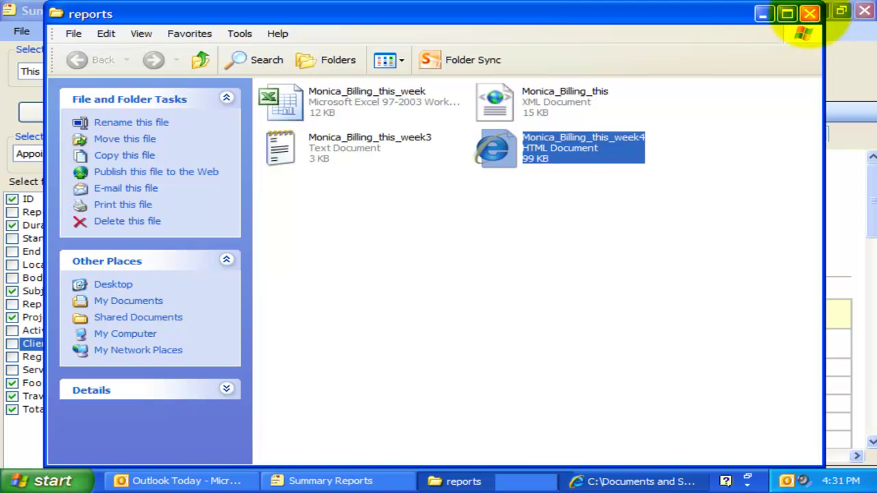
{"action": "left_click", "coordinate": [810, 12]}
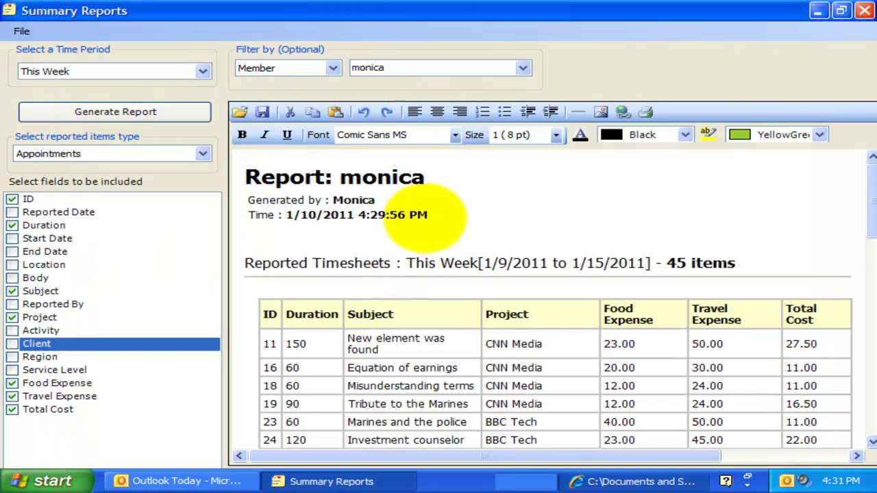
Step: Scroll through the report's timesheet table, then close the Team TimeSheet Summary Reports window
{"action": "left_click", "coordinate": [423, 216]}
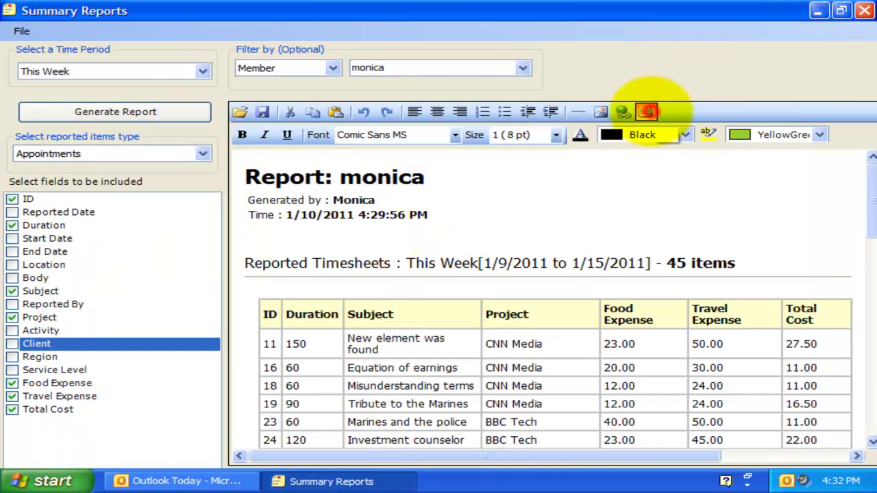
{"action": "left_click", "coordinate": [595, 336]}
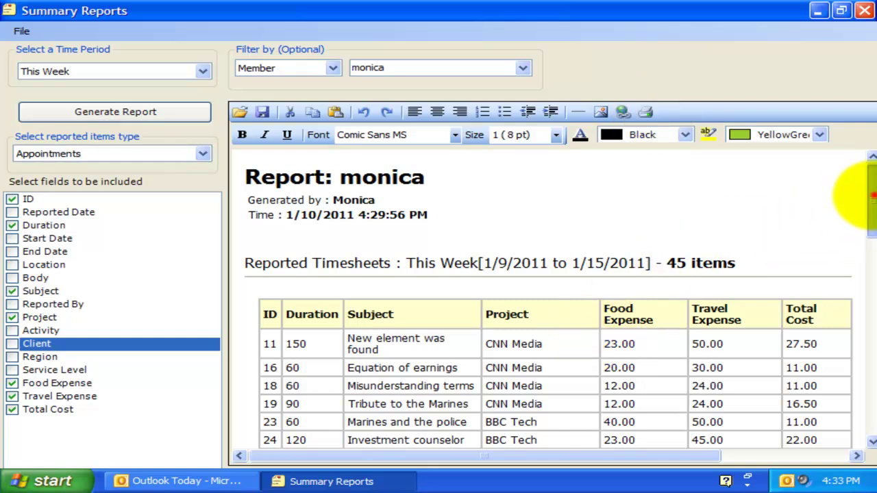
{"action": "left_click_drag", "start_coordinate": [869, 195], "coordinate": [869, 200]}
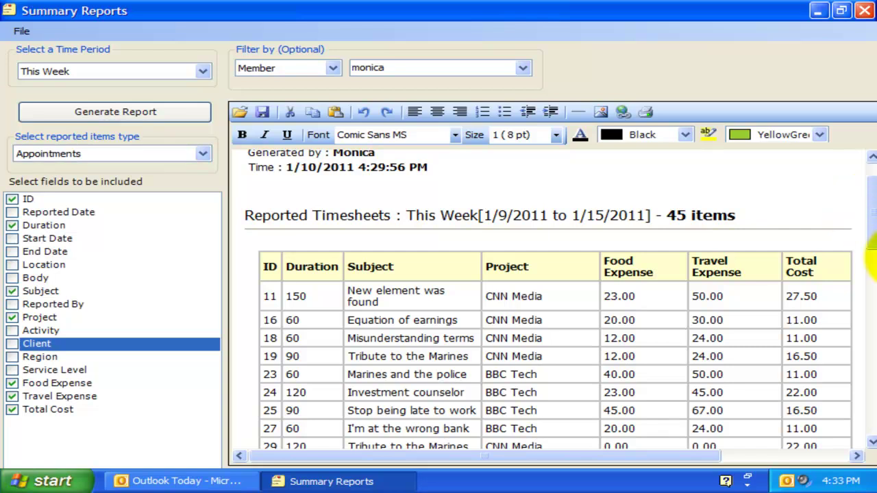
{"action": "left_click", "coordinate": [562, 279]}
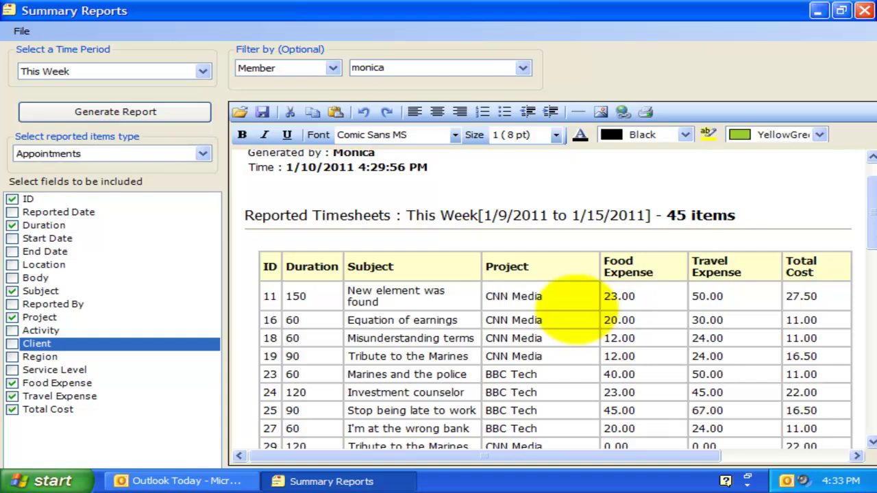
{"action": "left_click", "coordinate": [864, 10]}
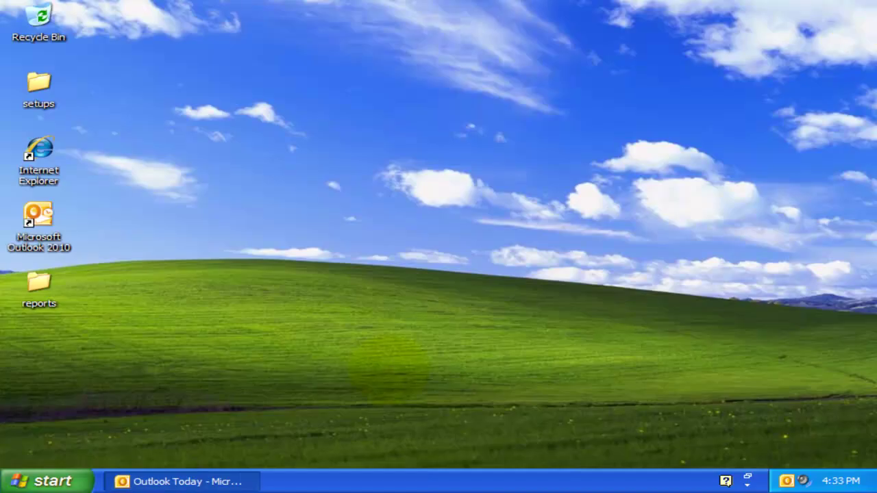
Step: Launch TimeSheet OLAP Statistics from Outlook Today and compare its chart and grid views
{"action": "left_click", "coordinate": [219, 482]}
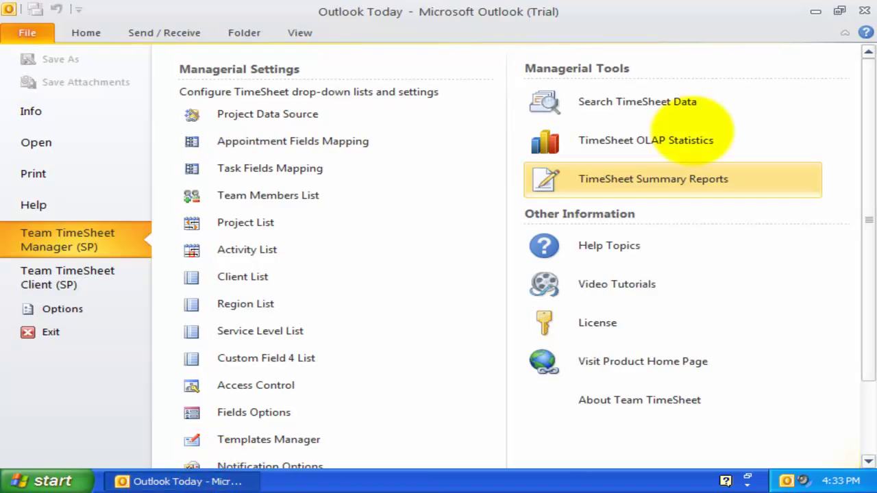
{"action": "left_click", "coordinate": [670, 140]}
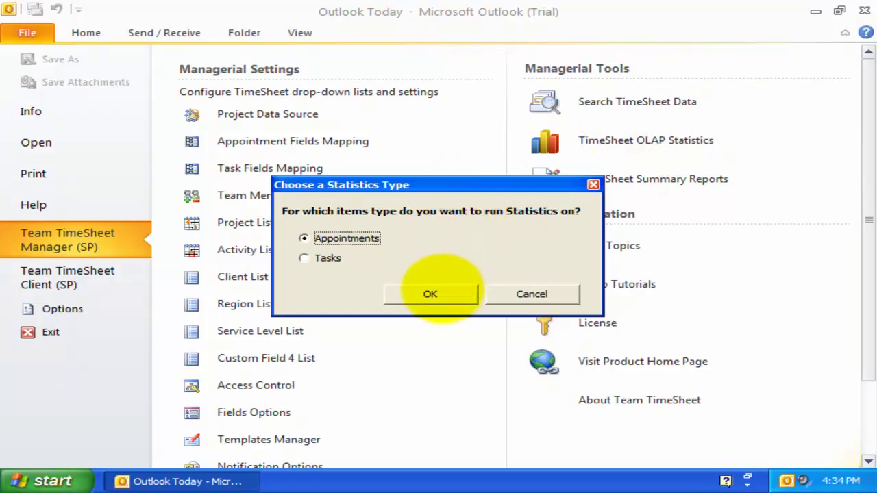
{"action": "left_click", "coordinate": [438, 290]}
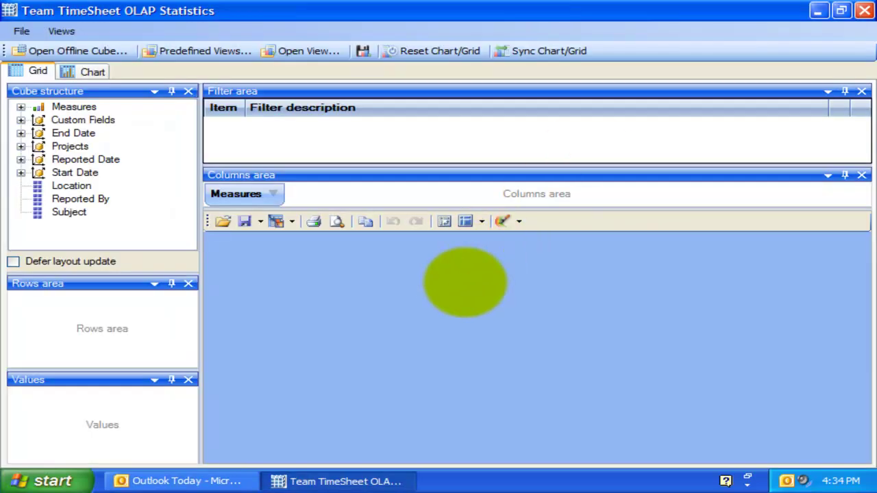
{"action": "left_click", "coordinate": [459, 284]}
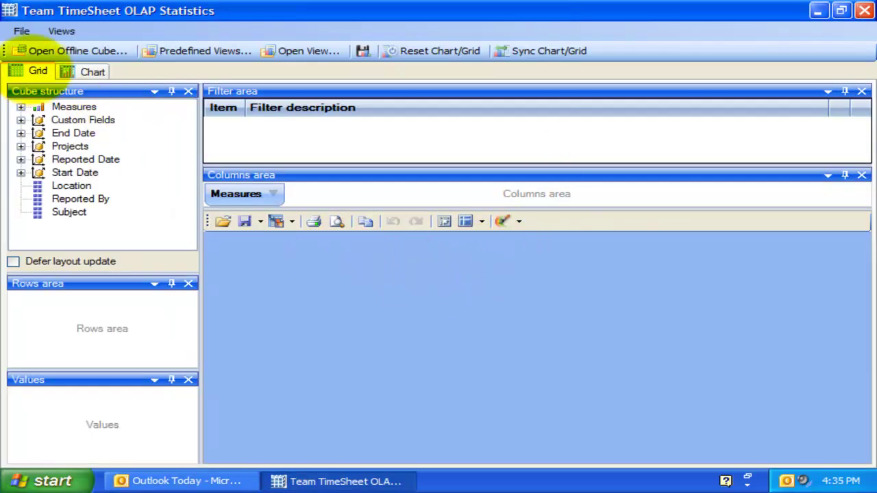
{"action": "left_click", "coordinate": [89, 71]}
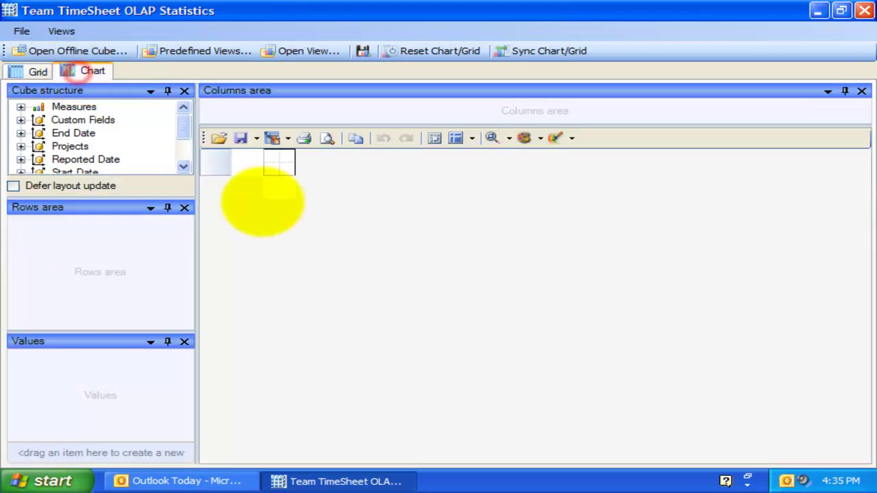
{"action": "left_click", "coordinate": [38, 71]}
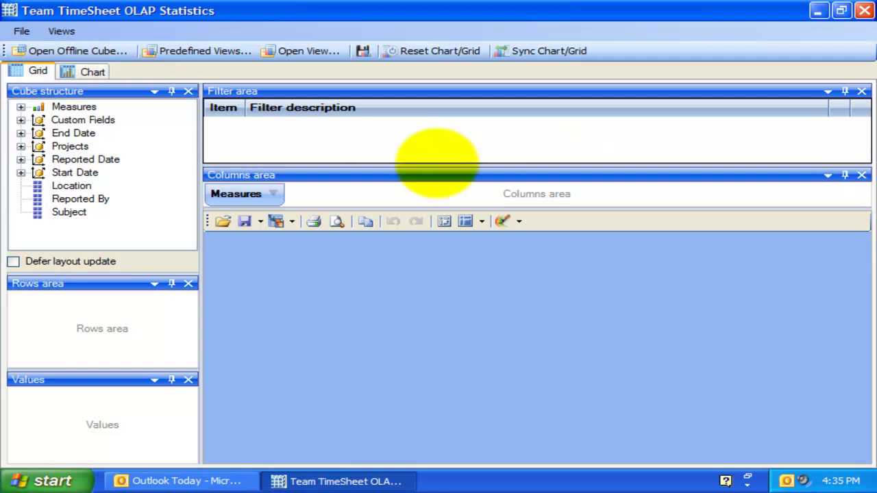
{"action": "left_click", "coordinate": [283, 301]}
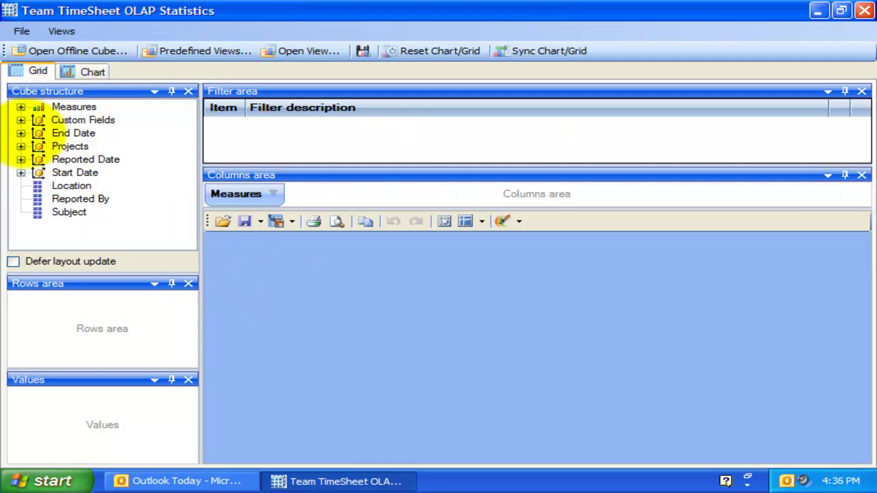
Step: Put Reported By in the rows and add Total Cost, Travel Expense and Items as values
{"action": "left_click_drag", "start_coordinate": [77, 199], "coordinate": [68, 319]}
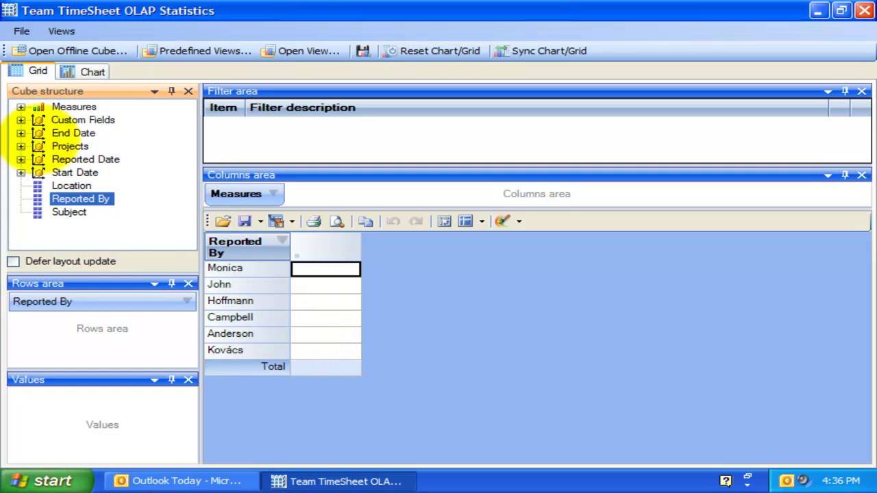
{"action": "left_click", "coordinate": [21, 107]}
{"action": "left_click_drag", "start_coordinate": [186, 123], "coordinate": [185, 181]}
{"action": "left_click_drag", "start_coordinate": [94, 159], "coordinate": [111, 416]}
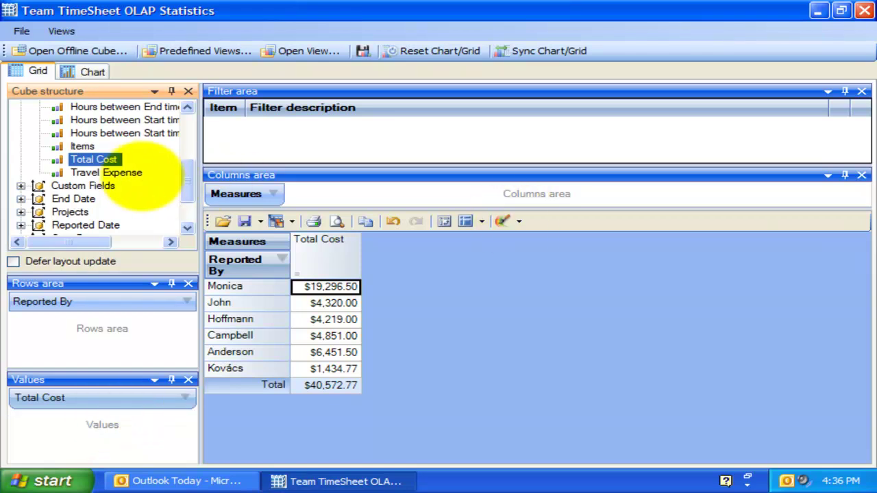
{"action": "left_click_drag", "start_coordinate": [116, 171], "coordinate": [146, 421]}
{"action": "left_click_drag", "start_coordinate": [82, 146], "coordinate": [137, 445]}
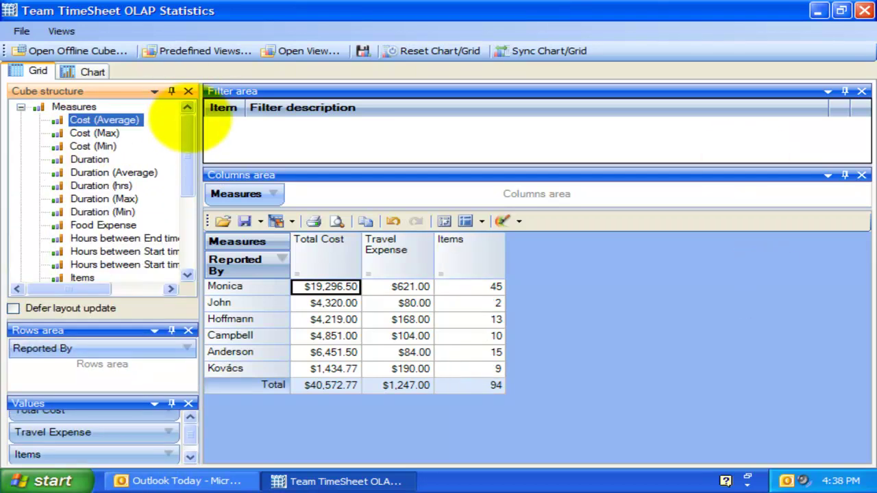
{"action": "left_click", "coordinate": [21, 107]}
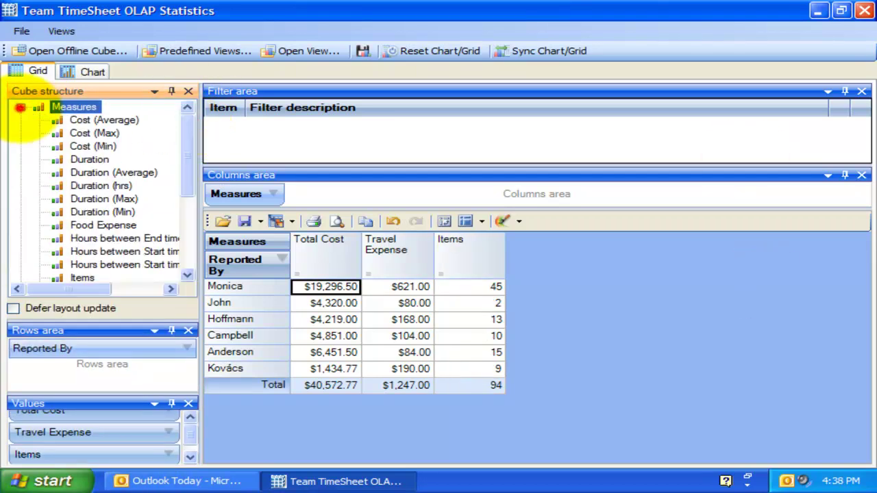
Step: Inspect the Custom Fields, End Date and Project fields, then select the Reported By row field
{"action": "left_click", "coordinate": [21, 120]}
{"action": "left_click", "coordinate": [21, 120]}
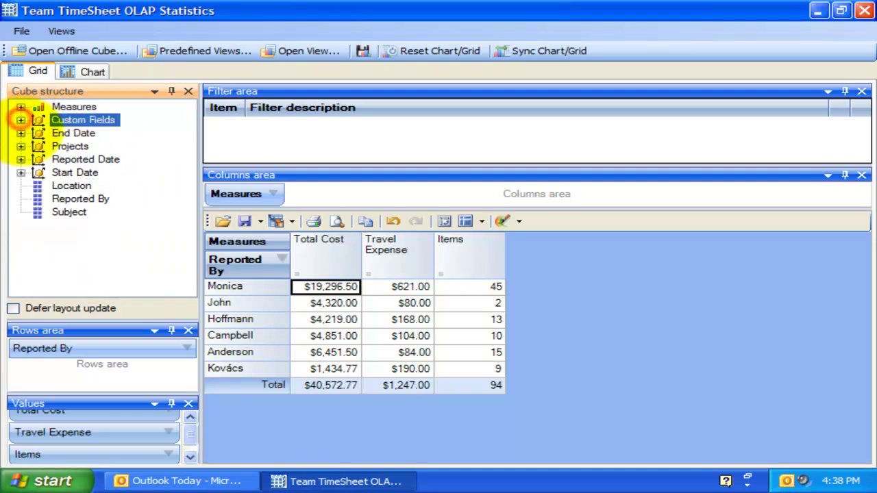
{"action": "left_click", "coordinate": [21, 133]}
{"action": "left_click", "coordinate": [20, 133]}
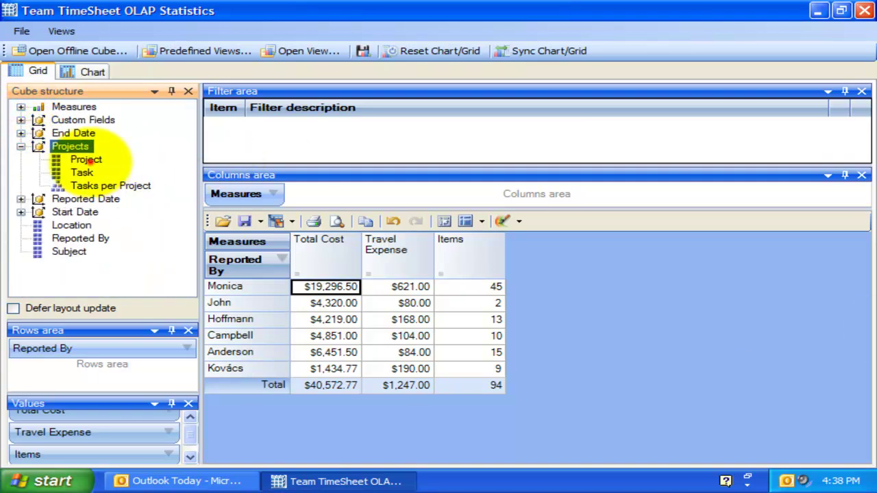
{"action": "right_click", "coordinate": [85, 159]}
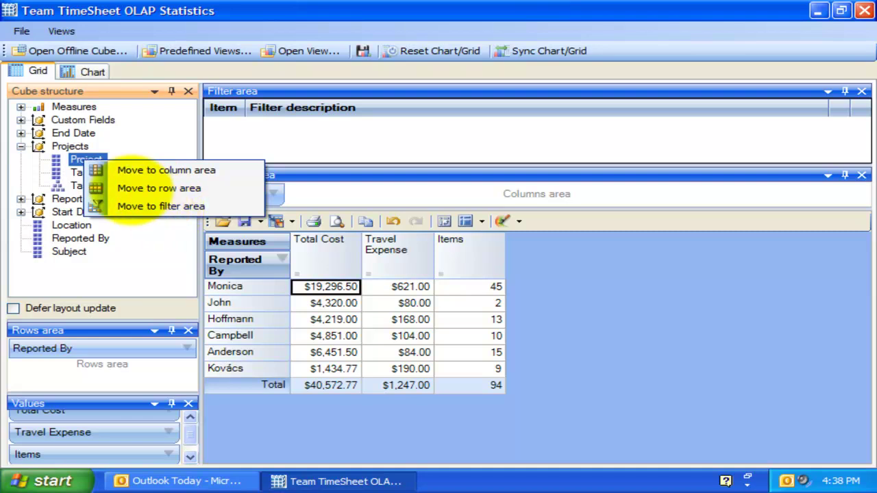
{"action": "left_click", "coordinate": [65, 159]}
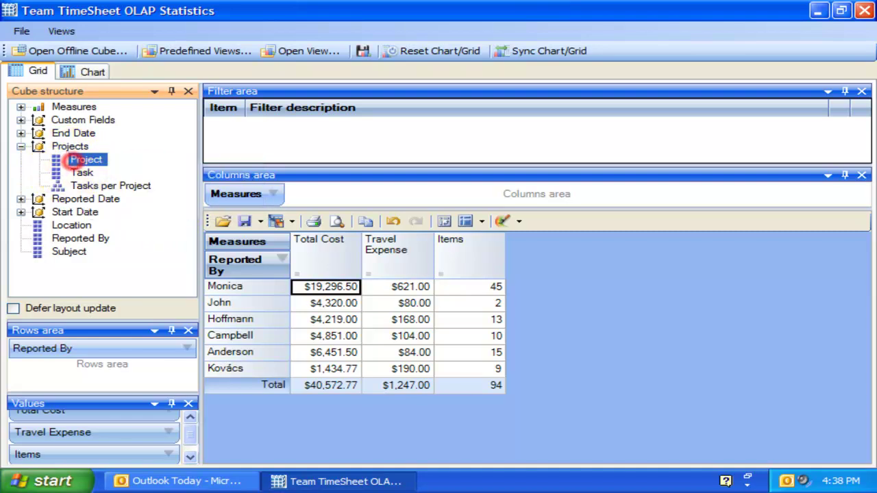
{"action": "left_click", "coordinate": [127, 349]}
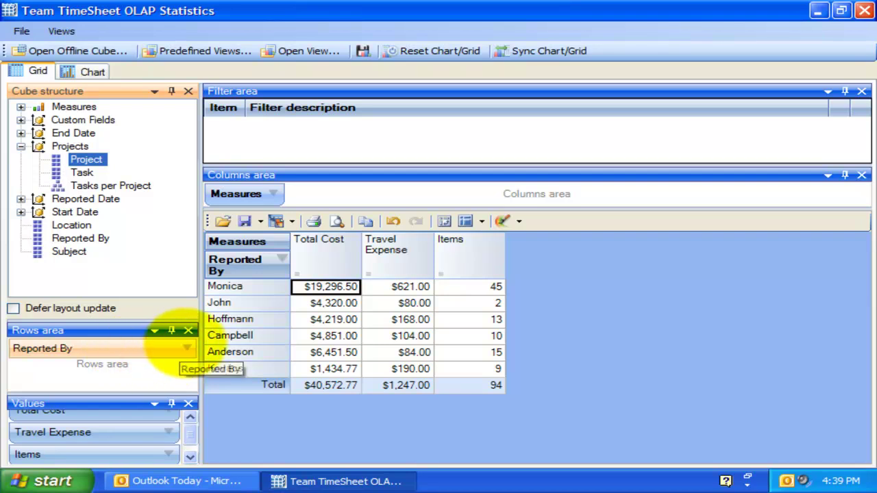
Step: Filter Reported By to exclude one team member and widen the header column
{"action": "left_click", "coordinate": [185, 346]}
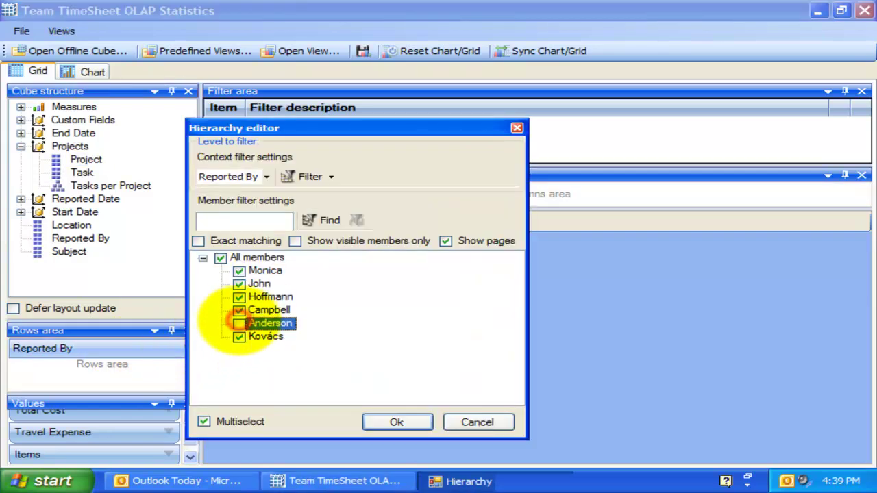
{"action": "left_click", "coordinate": [395, 422]}
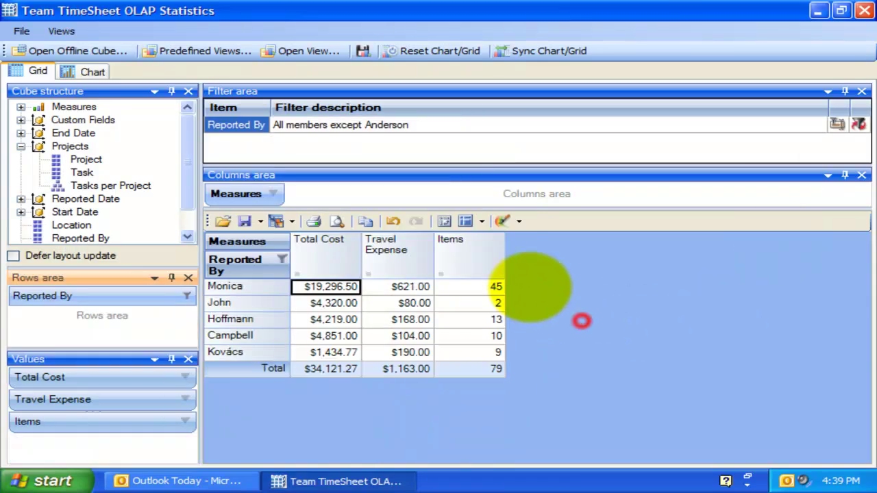
{"action": "left_click_drag", "start_coordinate": [291, 236], "coordinate": [320, 237]}
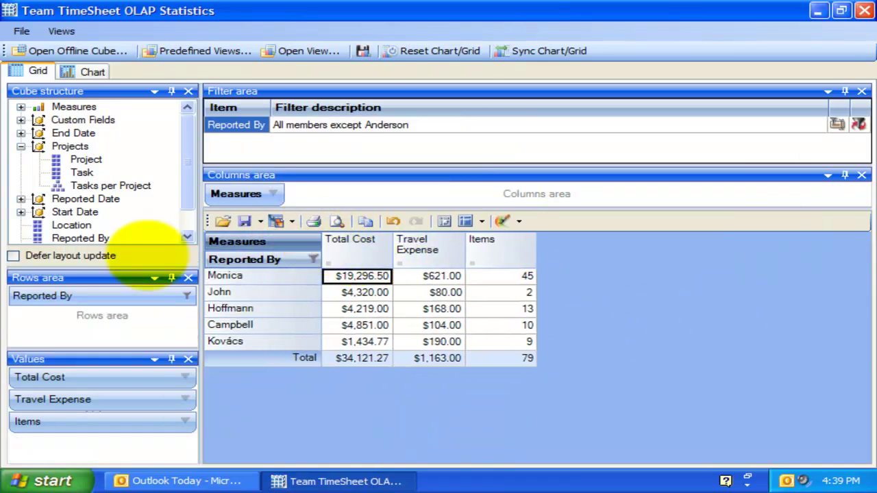
Step: Select a member's Total Cost value and look over the export formats without exporting
{"action": "left_click", "coordinate": [363, 341]}
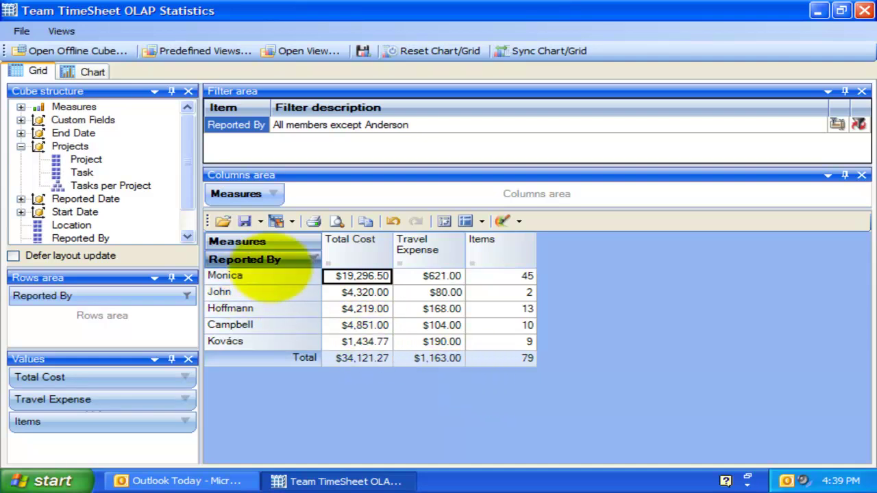
{"action": "left_click", "coordinate": [277, 221]}
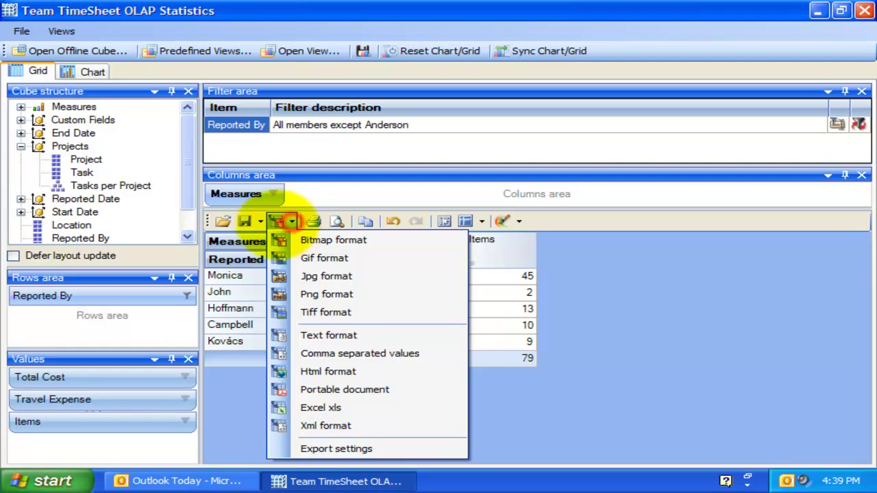
{"action": "left_click", "coordinate": [532, 239]}
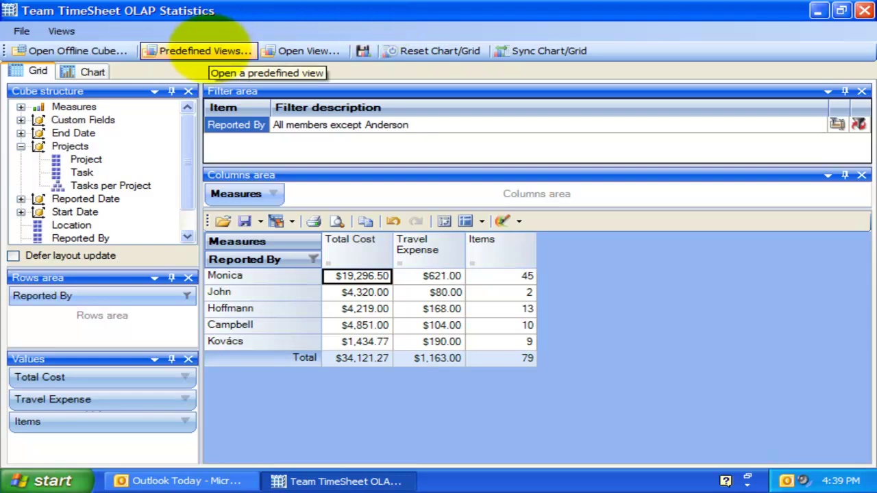
Step: Load the predefined Total Cost per Project and Member view into the grid
{"action": "left_click", "coordinate": [206, 51]}
{"action": "mouse_move", "coordinate": [562, 186]}
{"action": "left_mouse_down"}
{"action": "mouse_move", "coordinate": [560, 235]}
{"action": "mouse_move", "coordinate": [556, 185]}
{"action": "left_mouse_up"}
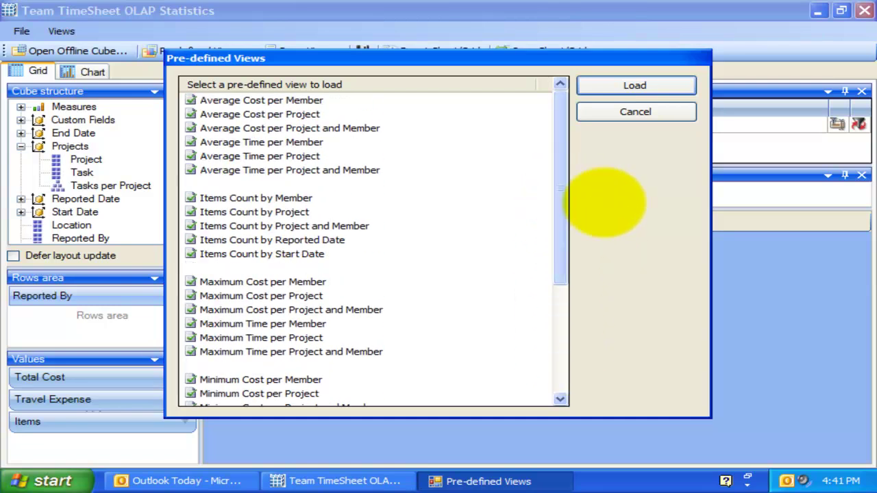
{"action": "left_click", "coordinate": [564, 198]}
{"action": "left_click_drag", "start_coordinate": [563, 197], "coordinate": [557, 308]}
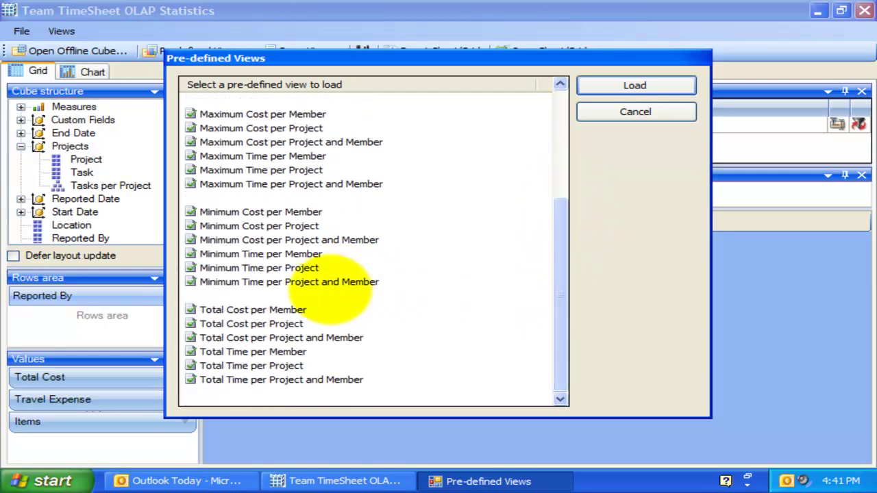
{"action": "left_click", "coordinate": [301, 334]}
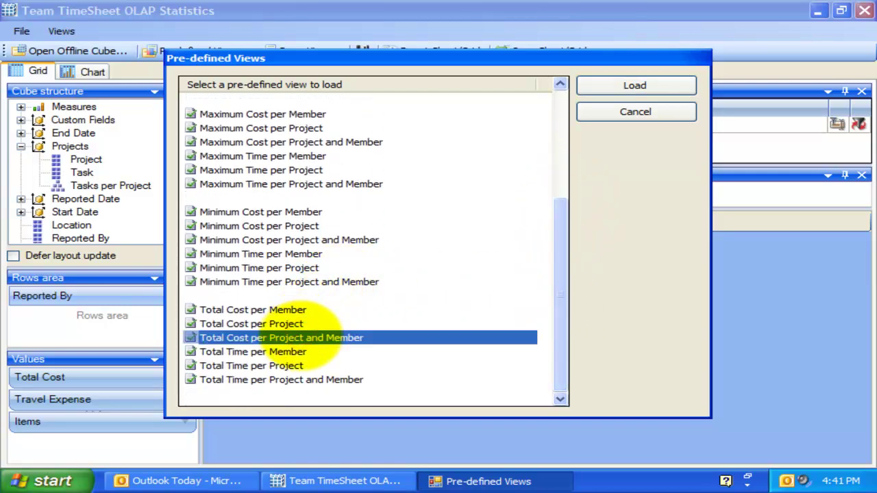
{"action": "left_click", "coordinate": [617, 86]}
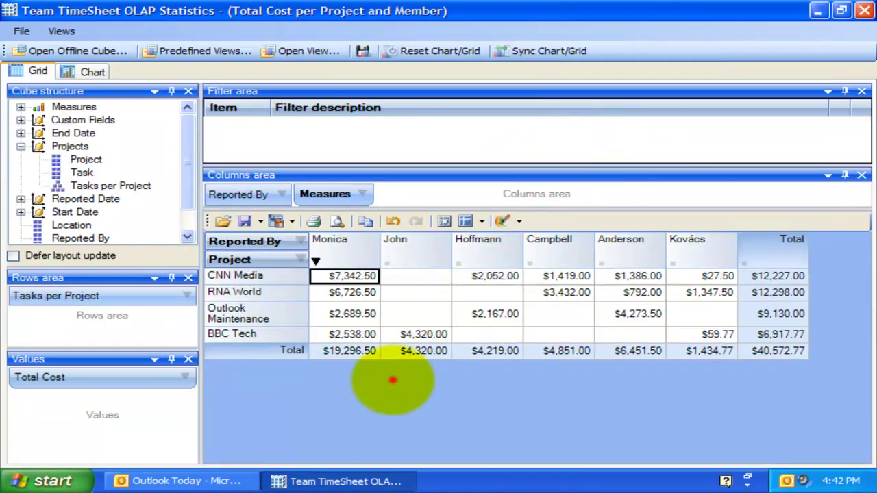
Step: Check member cost cells, expand CNN Media into its tasks and widen the Task column
{"action": "left_click_drag", "start_coordinate": [393, 381], "coordinate": [356, 358]}
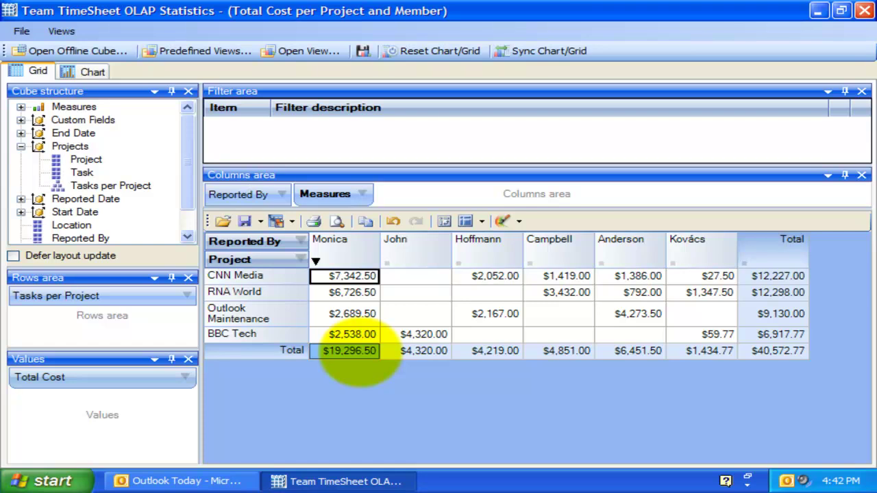
{"action": "left_click", "coordinate": [638, 352]}
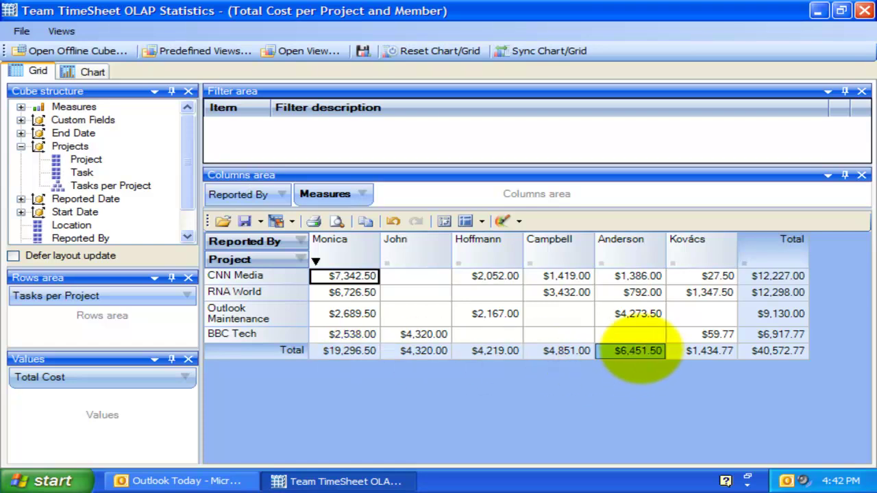
{"action": "left_click", "coordinate": [343, 276]}
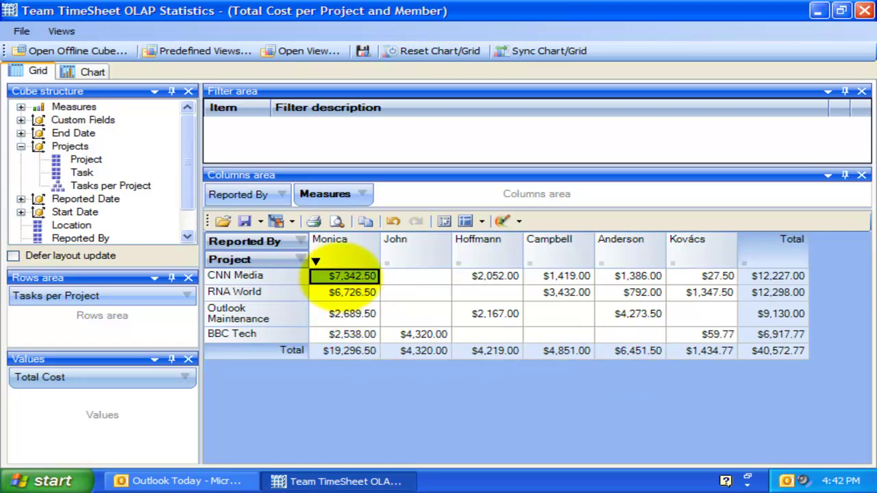
{"action": "key", "text": "Right"}
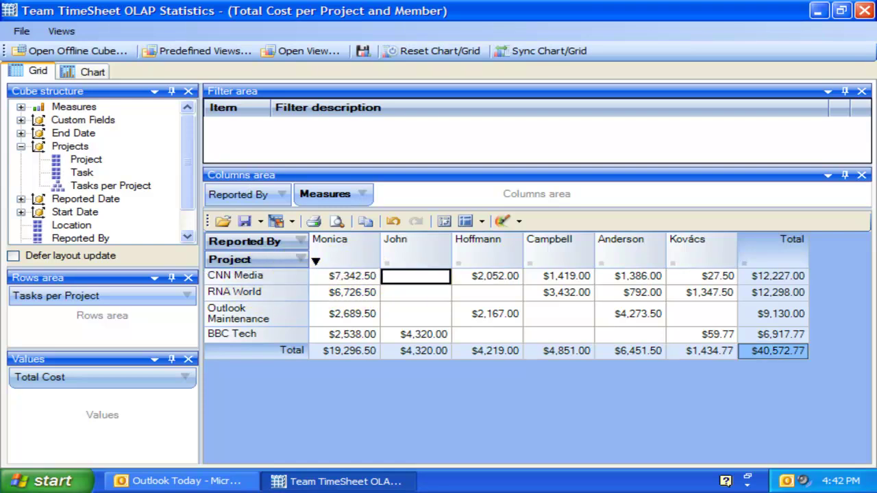
{"action": "left_click", "coordinate": [211, 275]}
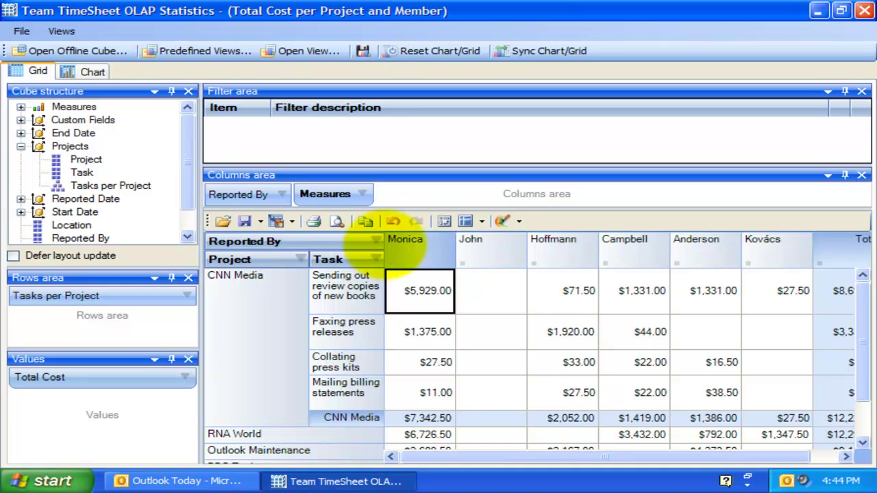
{"action": "double_click", "coordinate": [384, 243]}
{"action": "left_click_drag", "start_coordinate": [408, 243], "coordinate": [457, 244]}
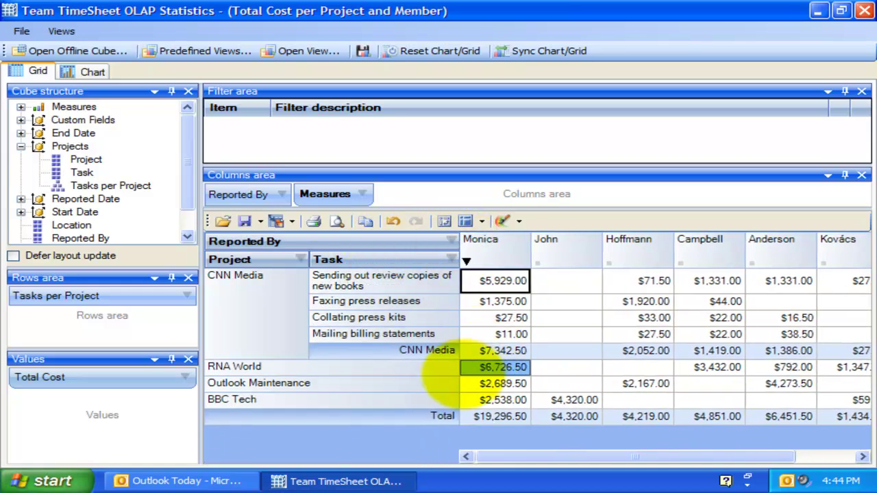
{"action": "left_click_drag", "start_coordinate": [528, 454], "coordinate": [500, 455]}
Step: Load the predefined Items Count by Project and Member view
{"action": "left_click", "coordinate": [212, 50]}
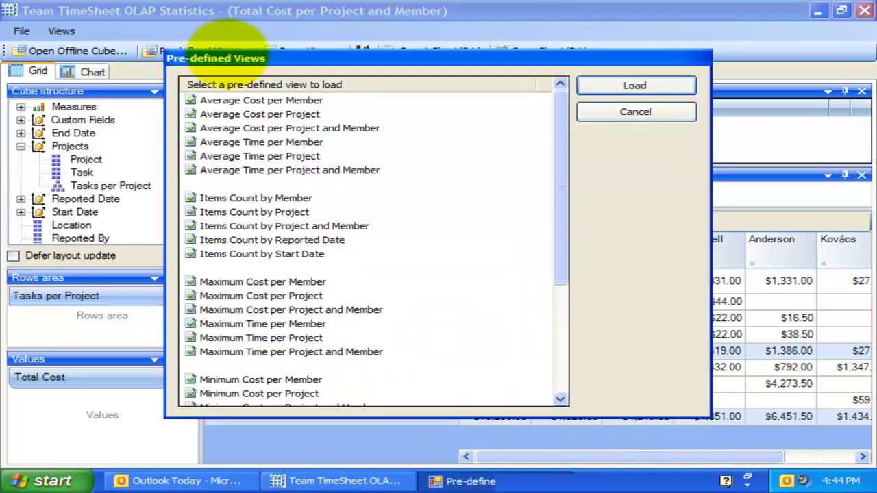
{"action": "mouse_move", "coordinate": [557, 161]}
{"action": "left_mouse_down"}
{"action": "mouse_move", "coordinate": [561, 209]}
{"action": "mouse_move", "coordinate": [558, 171]}
{"action": "left_mouse_up"}
{"action": "left_click", "coordinate": [302, 211]}
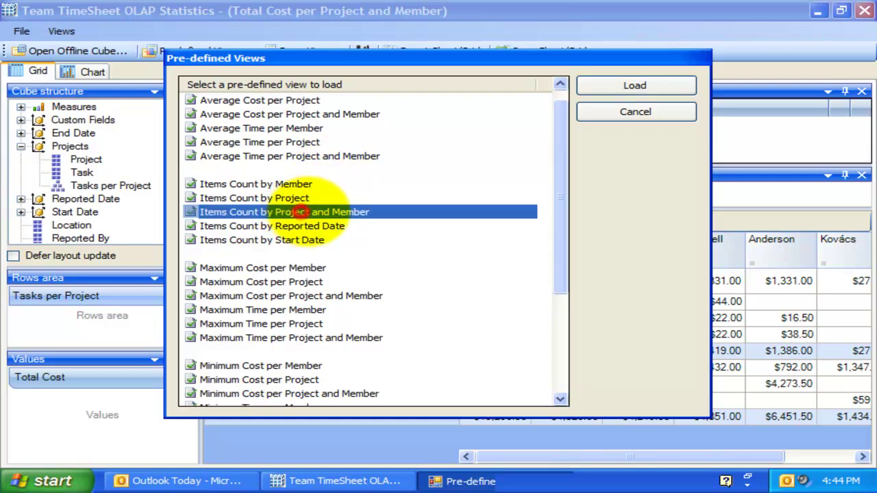
{"action": "left_click", "coordinate": [634, 86]}
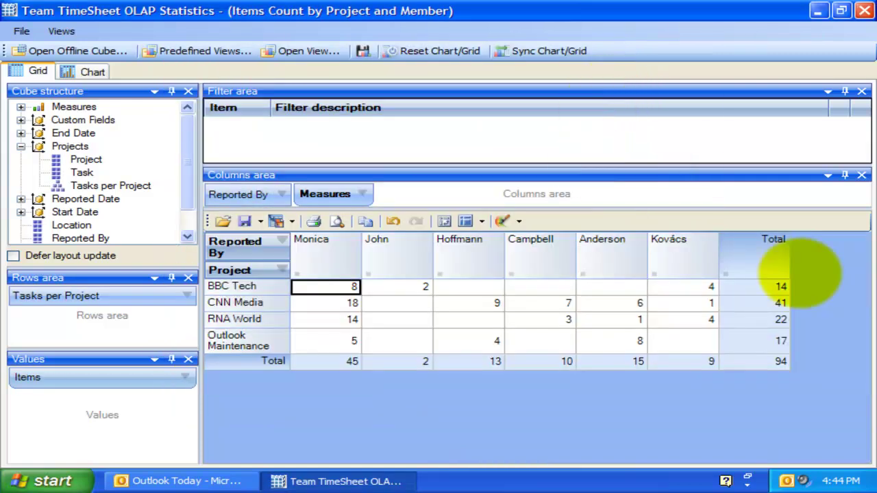
{"action": "left_click", "coordinate": [514, 403]}
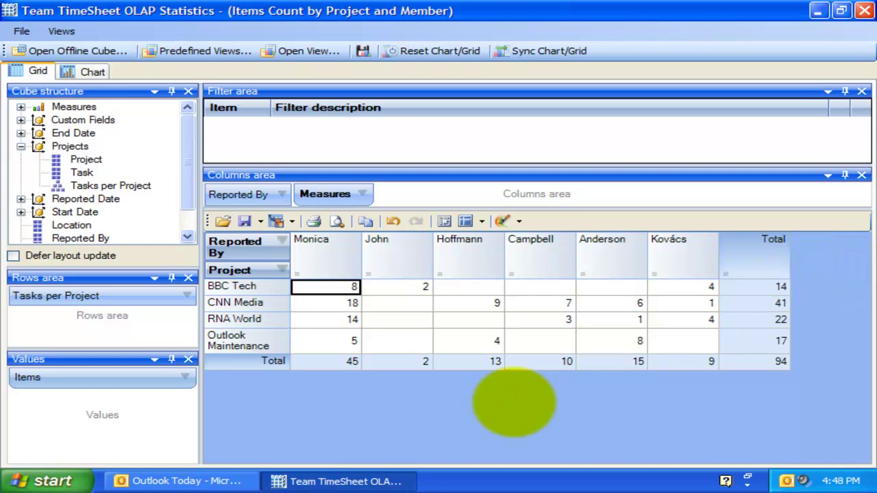
Step: Sort projects by Total descending and check the BBC Tech counts (total 14, one member's 8)
{"action": "left_click", "coordinate": [723, 259]}
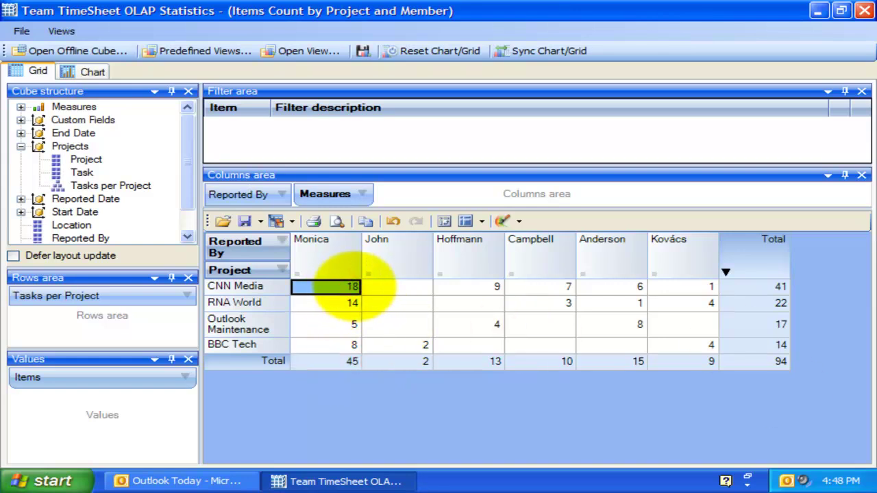
{"action": "left_click", "coordinate": [754, 344]}
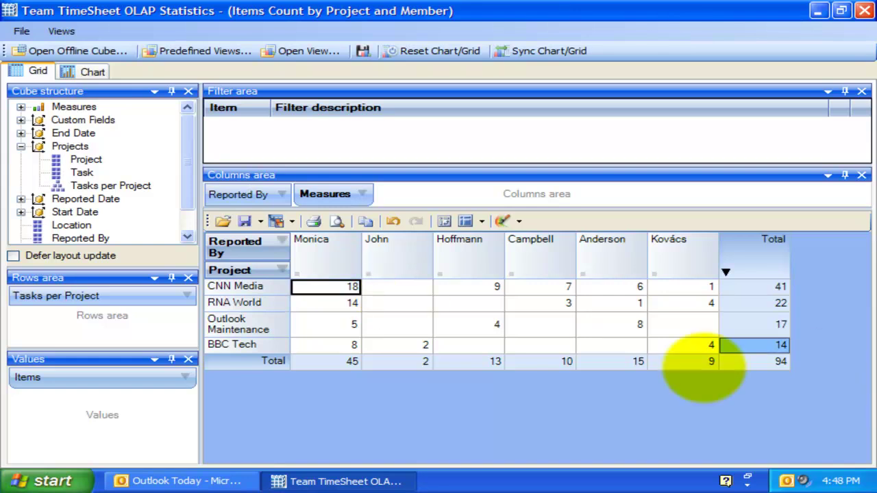
{"action": "left_click", "coordinate": [341, 345]}
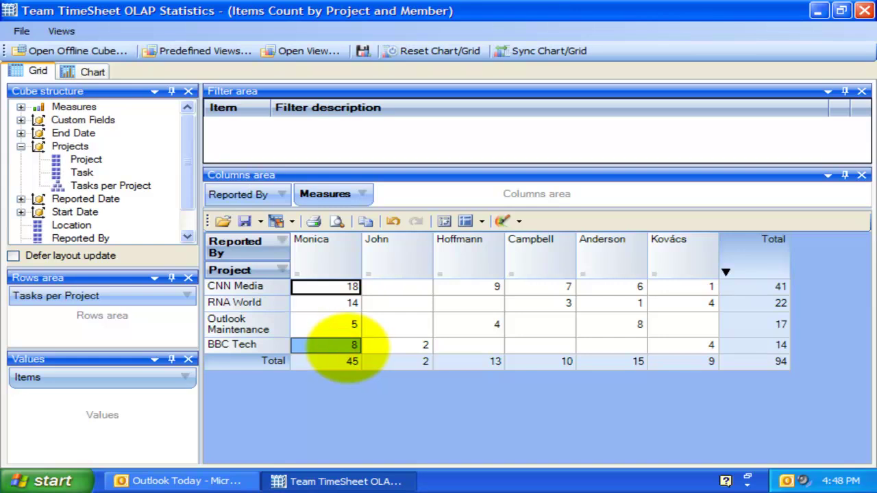
{"action": "left_click", "coordinate": [562, 409]}
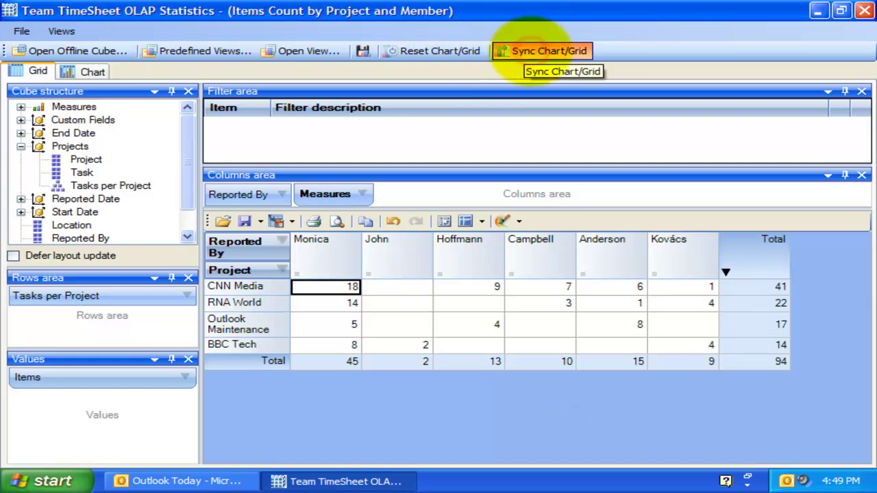
Step: Chart the item counts as bars, grouping each member's bars under each project
{"action": "left_click", "coordinate": [541, 50]}
{"action": "left_click", "coordinate": [518, 303]}
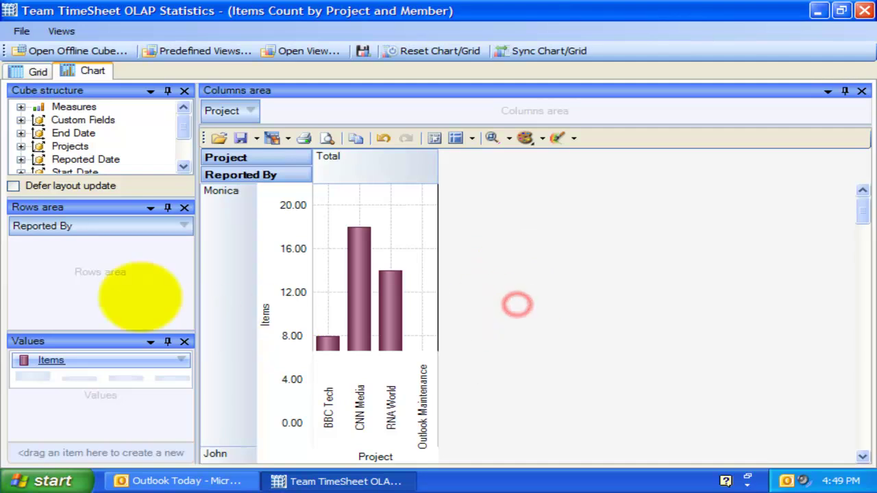
{"action": "left_click_drag", "start_coordinate": [82, 225], "coordinate": [305, 104]}
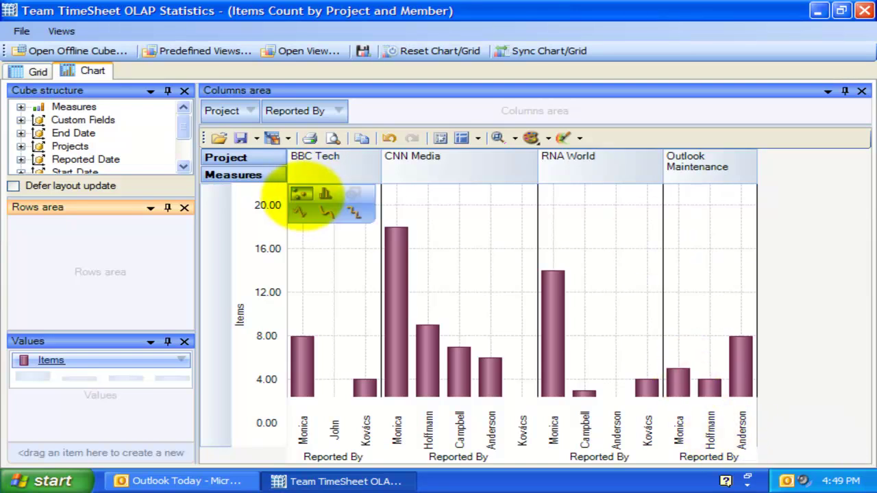
Step: Try line, smooth-curve and points-only chart styles, revert to bars, and return to the grid
{"action": "left_click", "coordinate": [300, 211]}
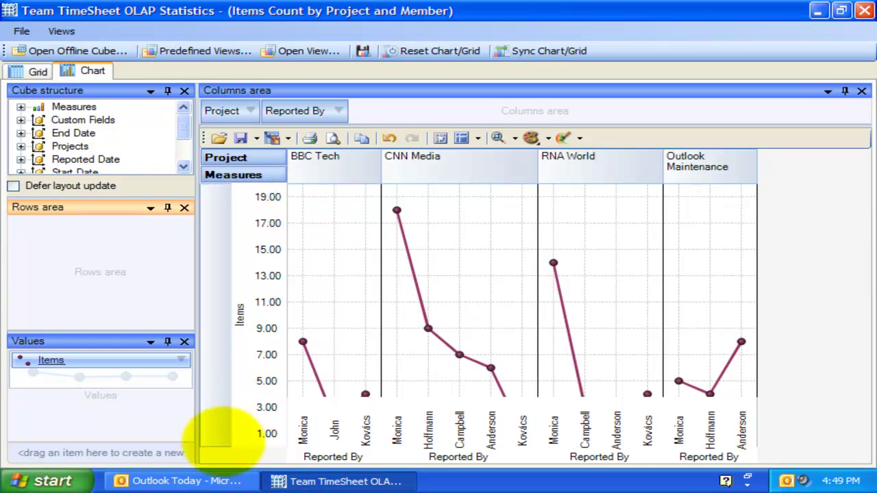
{"action": "left_click", "coordinate": [237, 446]}
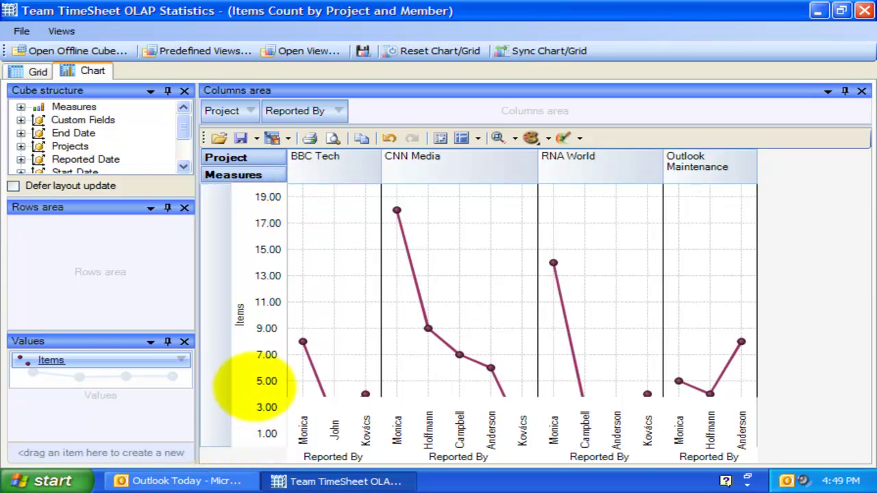
{"action": "mouse_move", "coordinate": [274, 195]}
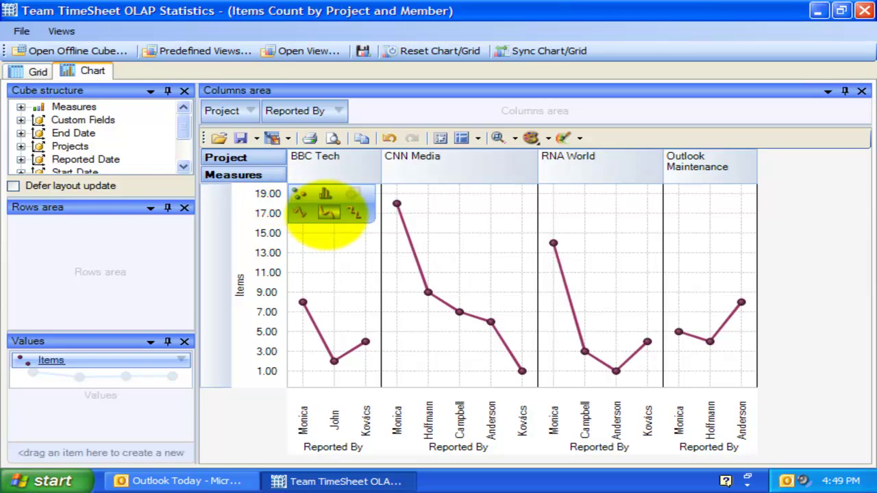
{"action": "left_click", "coordinate": [326, 212]}
{"action": "left_click", "coordinate": [301, 194]}
{"action": "left_click", "coordinate": [325, 194]}
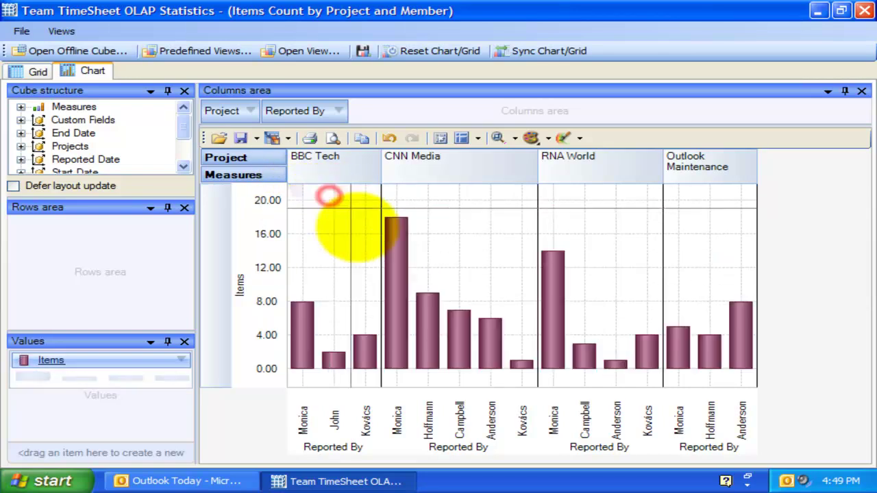
{"action": "left_click", "coordinate": [31, 71]}
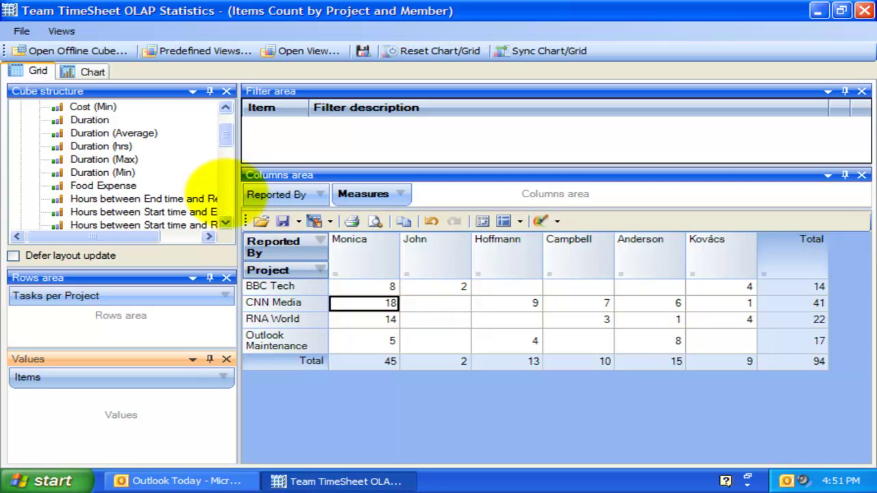
Step: Add the Duration (hrs) and Food Expense measures to the Values area beside Items
{"action": "left_click", "coordinate": [227, 142]}
{"action": "left_click", "coordinate": [103, 146]}
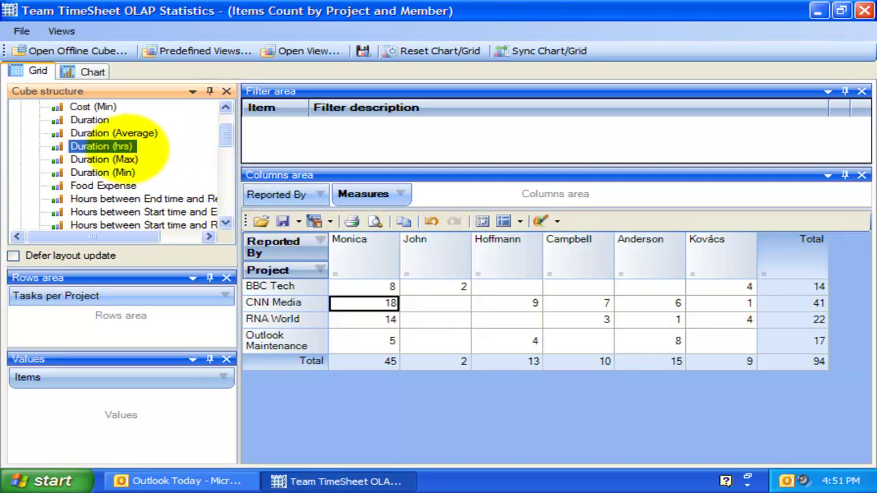
{"action": "left_click_drag", "start_coordinate": [144, 404], "coordinate": [145, 403]}
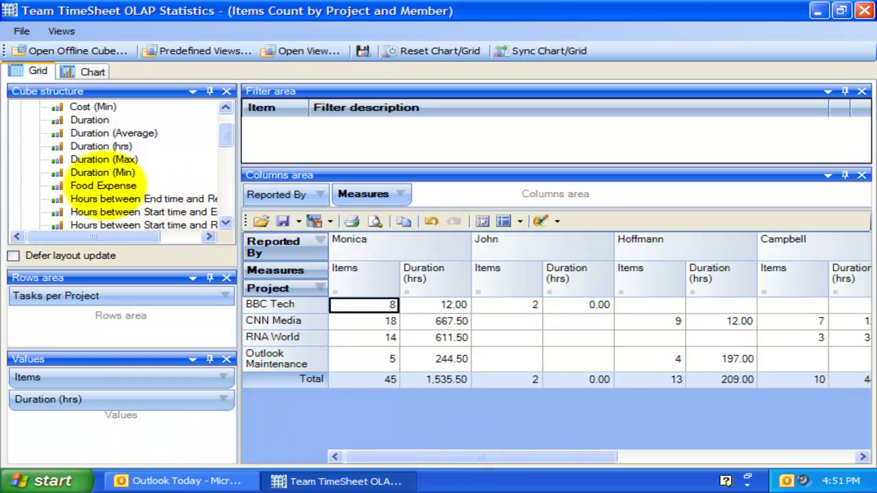
{"action": "left_click", "coordinate": [105, 185]}
{"action": "left_click_drag", "start_coordinate": [147, 456], "coordinate": [176, 420]}
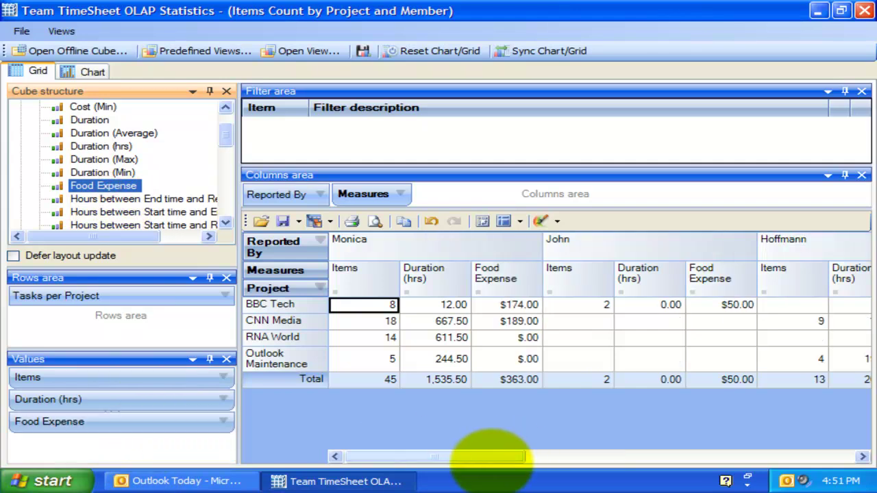
{"action": "left_click", "coordinate": [489, 458]}
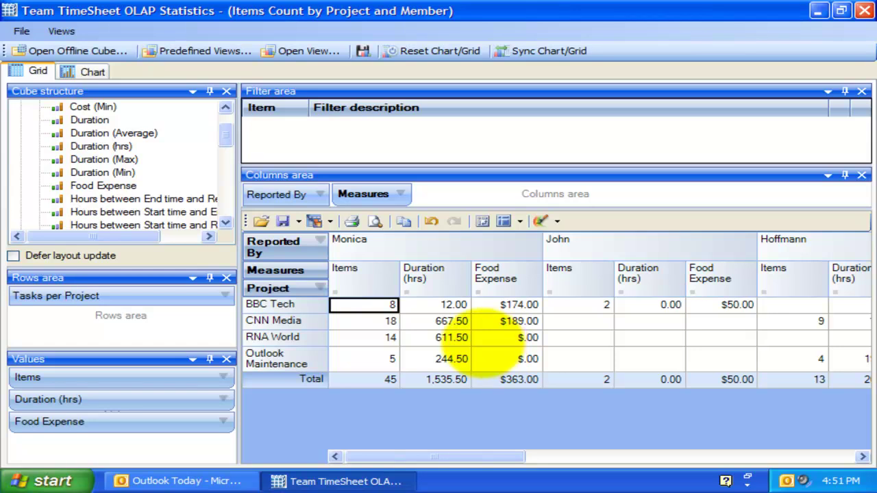
Step: Save the grid layout as report view 'My Report View' in the reports folder
{"action": "left_click", "coordinate": [22, 31]}
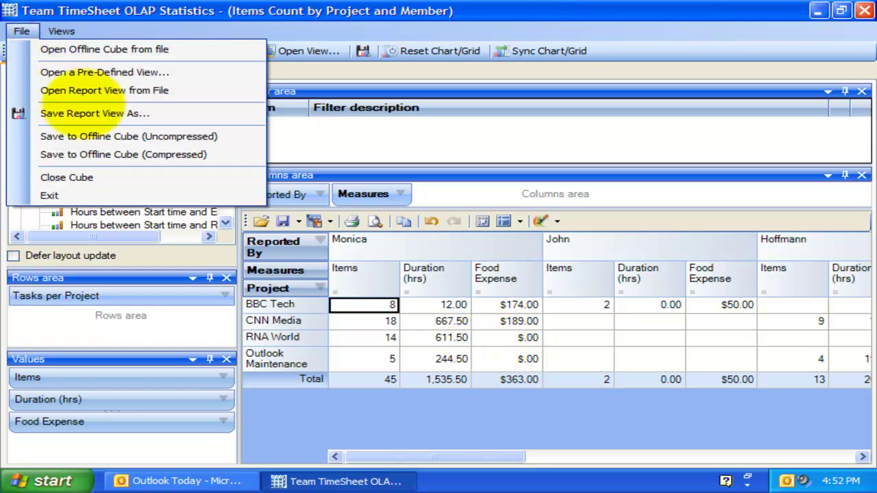
{"action": "left_click", "coordinate": [127, 114]}
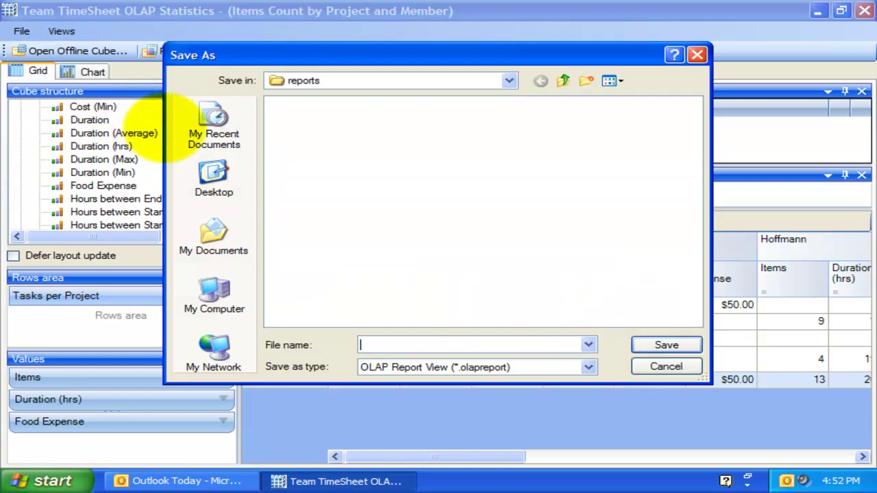
{"action": "type", "text": "My Report View - Food-Duration"}
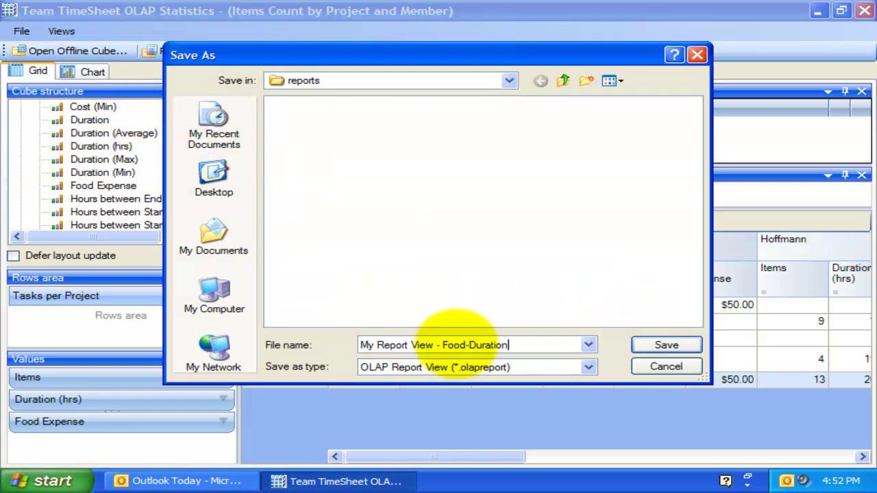
{"action": "left_click", "coordinate": [658, 345]}
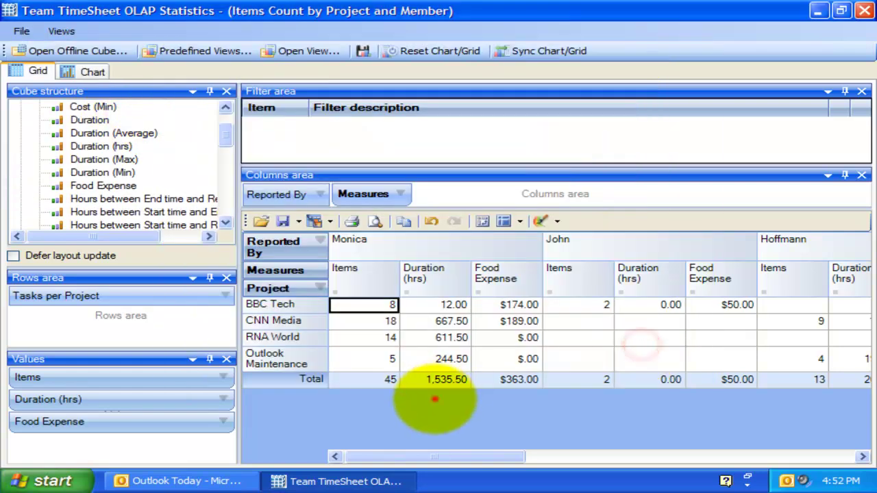
{"action": "left_click", "coordinate": [22, 31]}
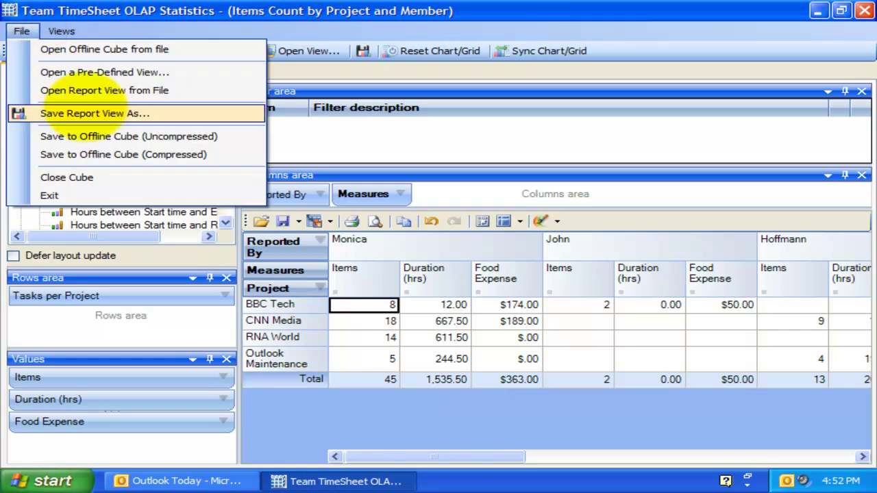
{"action": "left_click", "coordinate": [466, 68]}
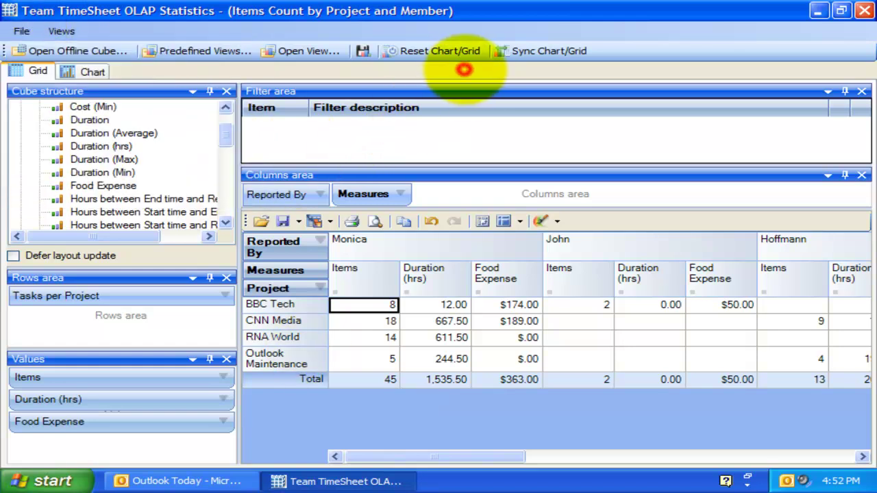
Step: Reset the grid, then reload the saved 'My Report View - Food-Duration' report view file
{"action": "left_click", "coordinate": [438, 50]}
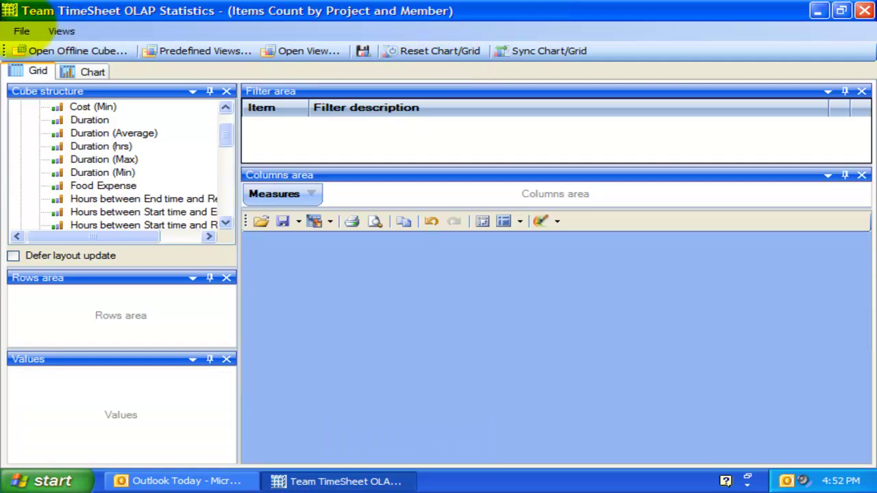
{"action": "left_click", "coordinate": [22, 30]}
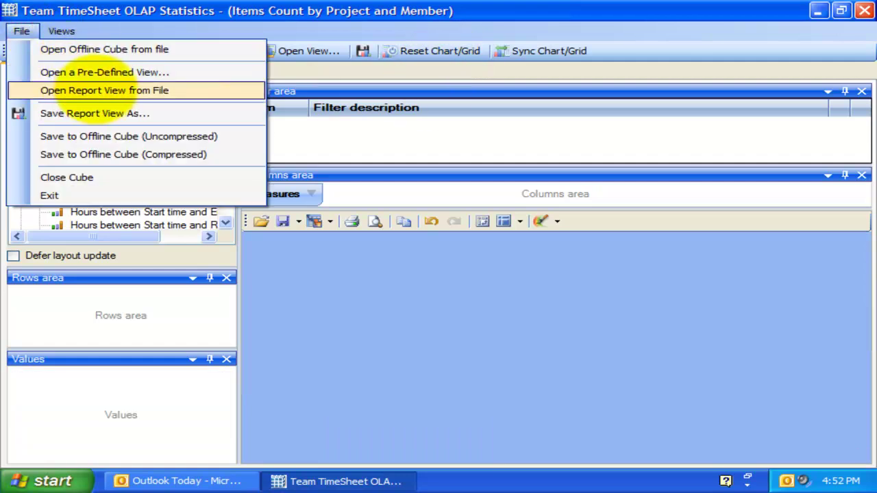
{"action": "left_click", "coordinate": [98, 90]}
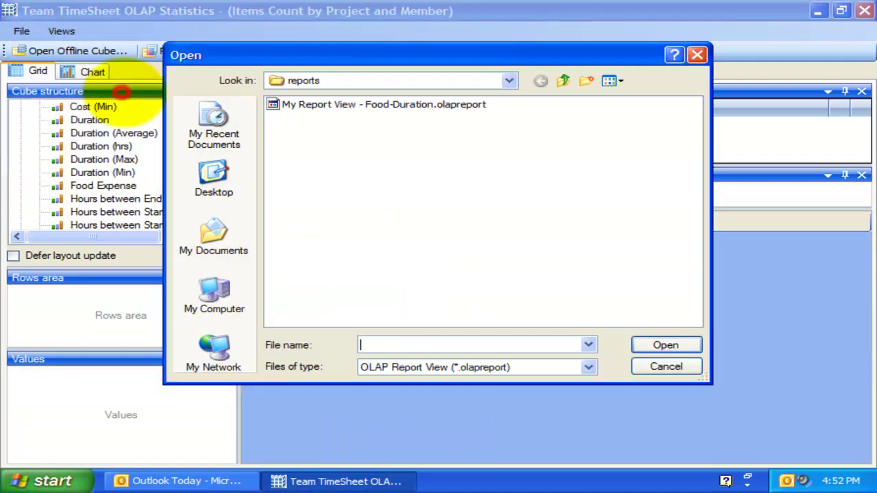
{"action": "left_click", "coordinate": [412, 105]}
{"action": "left_click", "coordinate": [665, 346]}
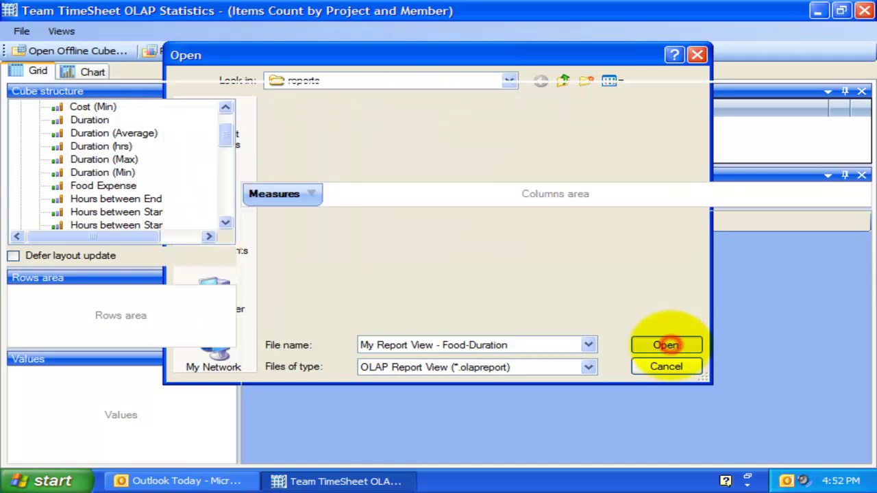
{"action": "left_click", "coordinate": [697, 419]}
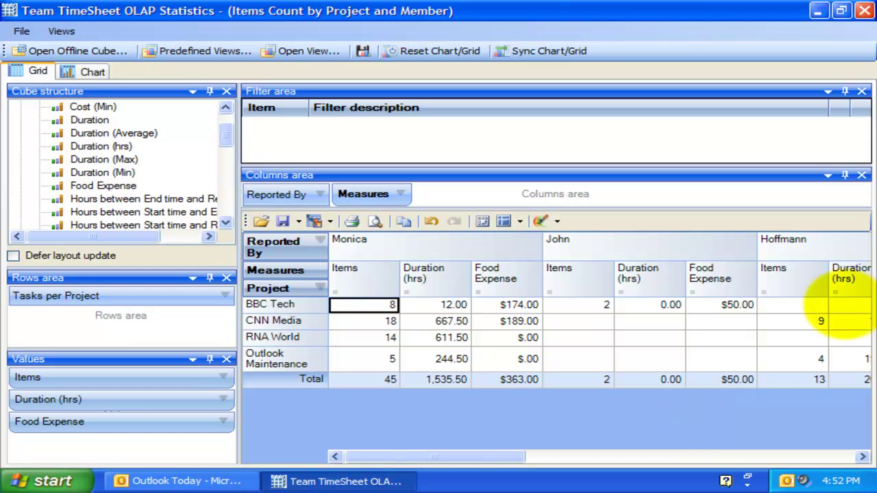
{"action": "left_click", "coordinate": [619, 408]}
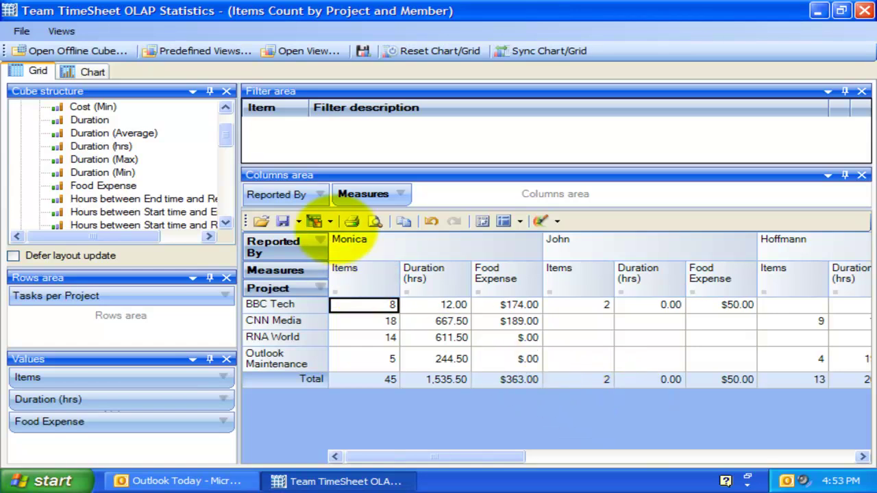
Step: Export the grid to an Excel file named My OLAP Report 1
{"action": "left_click", "coordinate": [850, 320]}
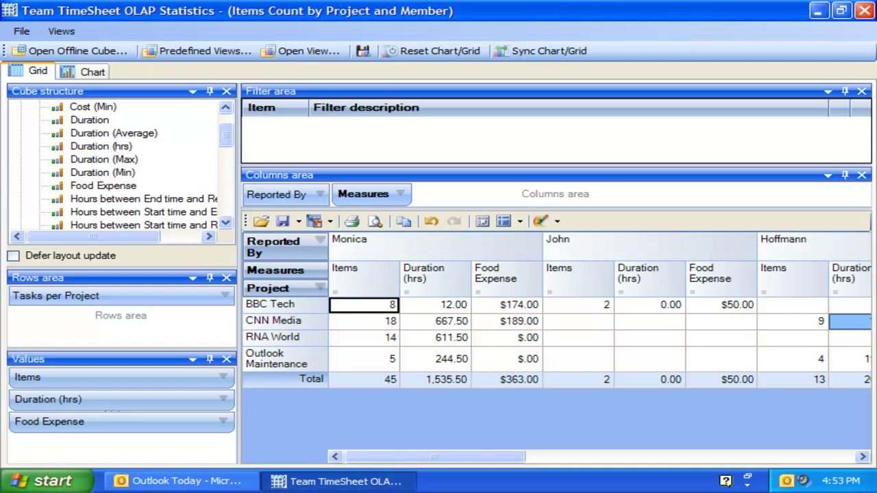
{"action": "left_click", "coordinate": [330, 221]}
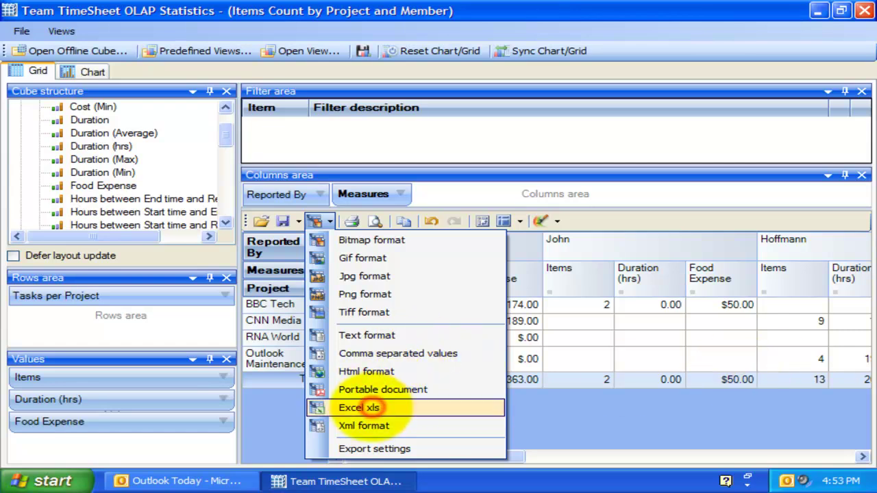
{"action": "left_click", "coordinate": [375, 408]}
{"action": "type", "text": "My OLAP Report 1"}
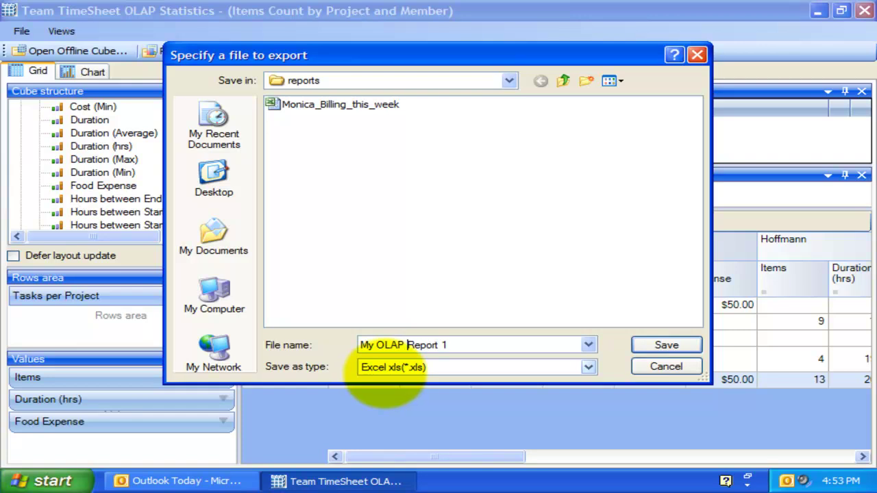
{"action": "left_click", "coordinate": [661, 346]}
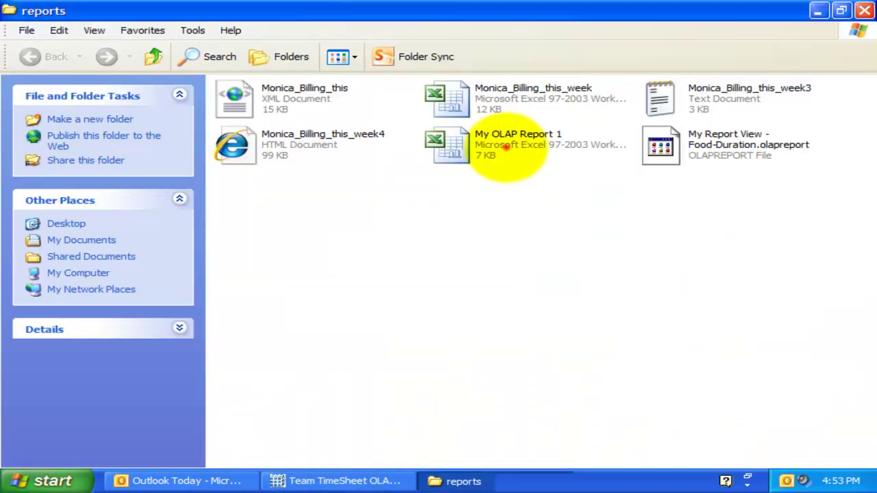
Step: Inspect a duration value in the My OLAP Report 1 workbook in Excel, then close Excel
{"action": "double_click", "coordinate": [505, 146]}
{"action": "left_click", "coordinate": [441, 312]}
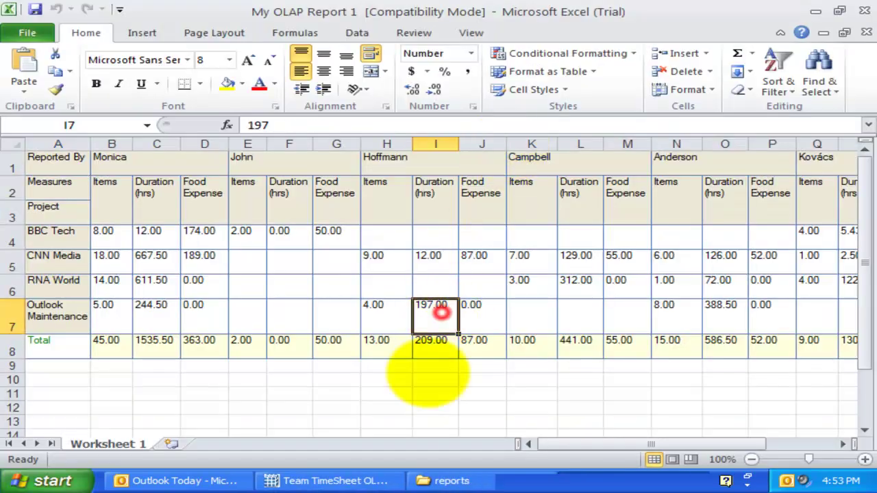
{"action": "mouse_move", "coordinate": [587, 444]}
{"action": "left_mouse_down"}
{"action": "mouse_move", "coordinate": [596, 444]}
{"action": "mouse_move", "coordinate": [587, 443]}
{"action": "left_mouse_up"}
{"action": "left_click", "coordinate": [864, 11]}
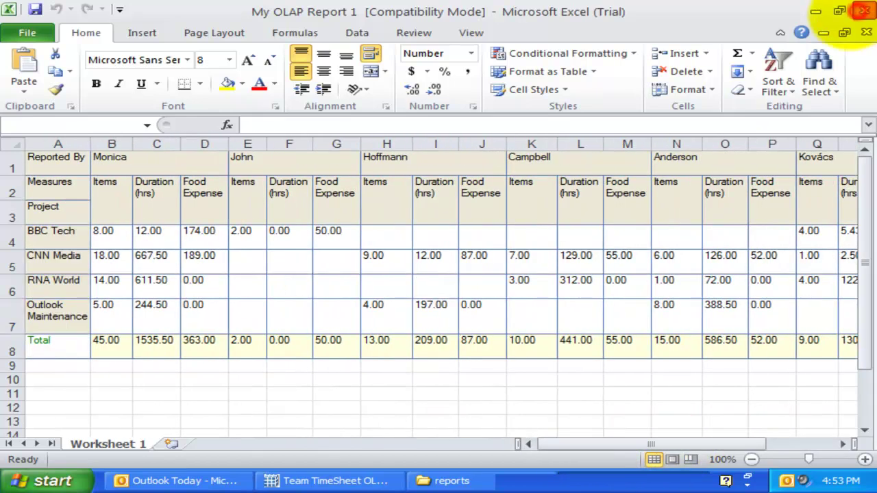
{"action": "left_click", "coordinate": [382, 479]}
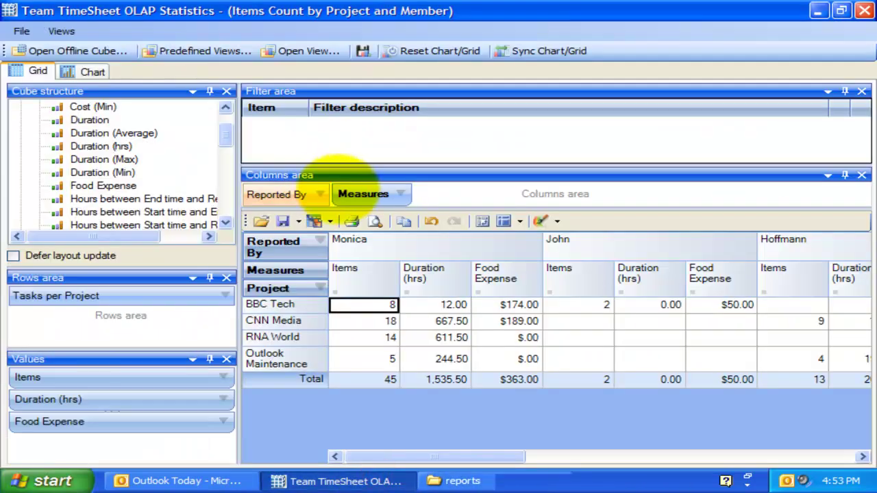
Step: Export the grid as the PDF My OLAP Report 2 and check it in the reports folder
{"action": "left_click", "coordinate": [328, 220]}
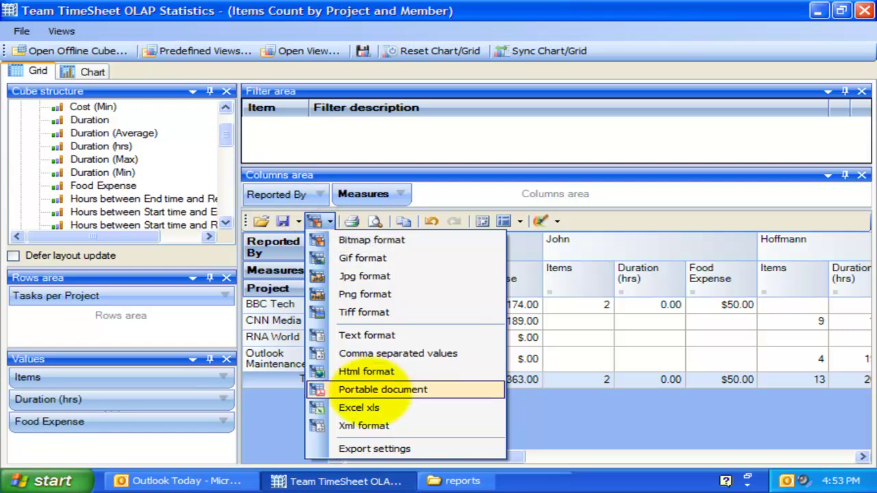
{"action": "left_click", "coordinate": [382, 389]}
{"action": "type", "text": "My OLAP Report 2"}
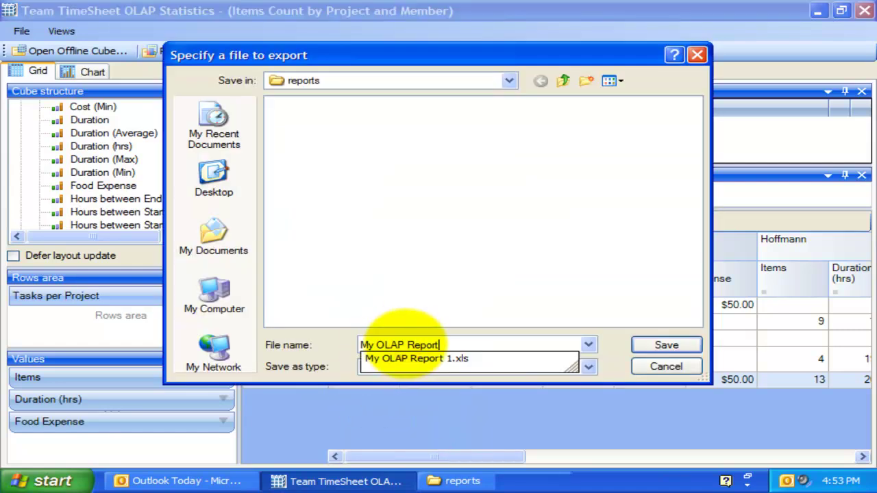
{"action": "left_click", "coordinate": [666, 345]}
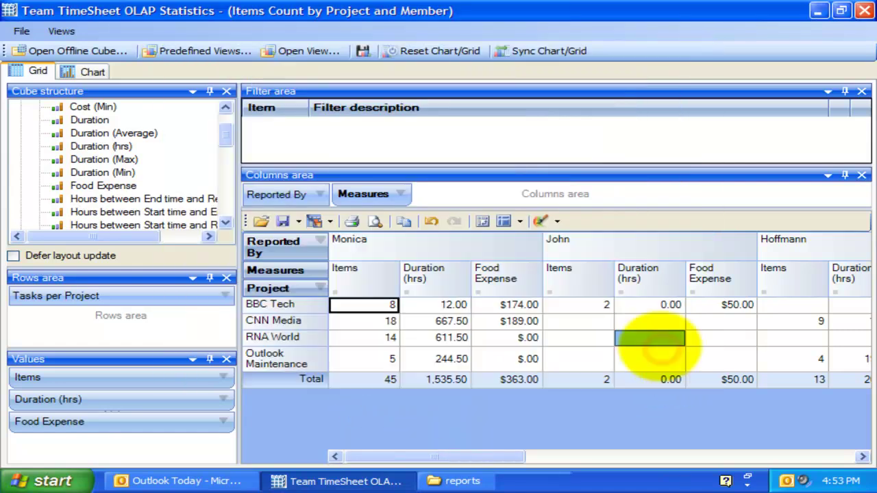
{"action": "left_click", "coordinate": [463, 481]}
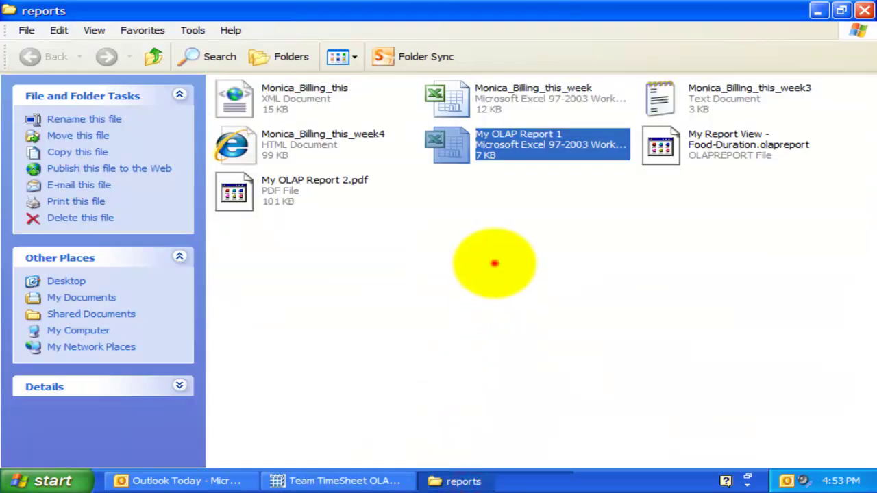
{"action": "left_click", "coordinate": [496, 263]}
{"action": "left_click", "coordinate": [290, 196]}
{"action": "left_click", "coordinate": [503, 480]}
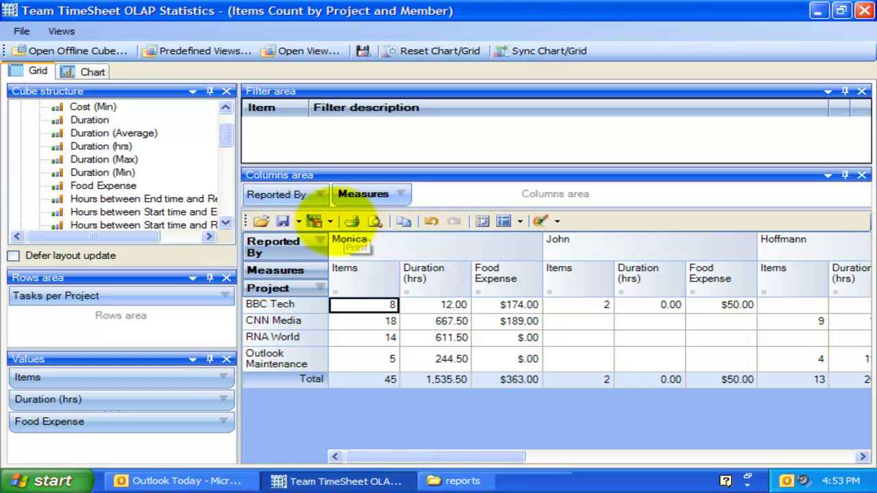
Step: Export the grid as the JPEG image My OLAP Report and view it
{"action": "left_click", "coordinate": [328, 222]}
{"action": "left_click", "coordinate": [421, 276]}
{"action": "type", "text": "My OLAP Report"}
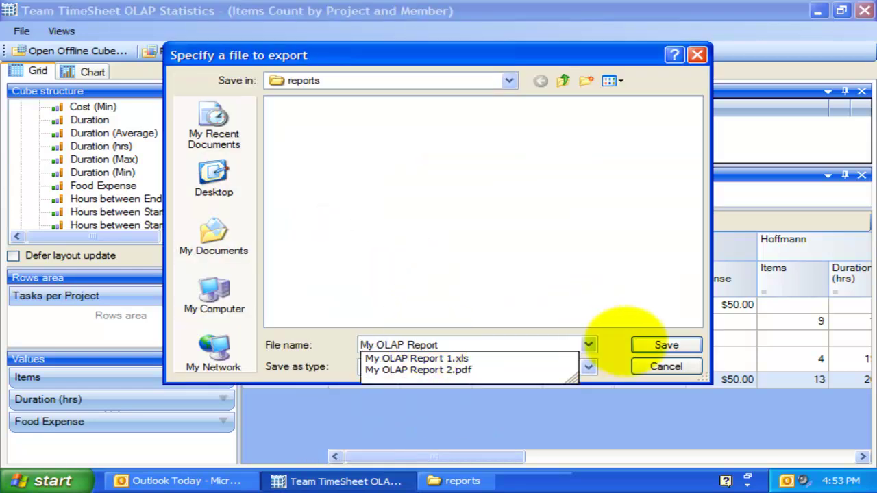
{"action": "left_click", "coordinate": [656, 345]}
{"action": "left_click", "coordinate": [445, 480]}
{"action": "double_click", "coordinate": [499, 196]}
{"action": "left_click", "coordinate": [863, 9]}
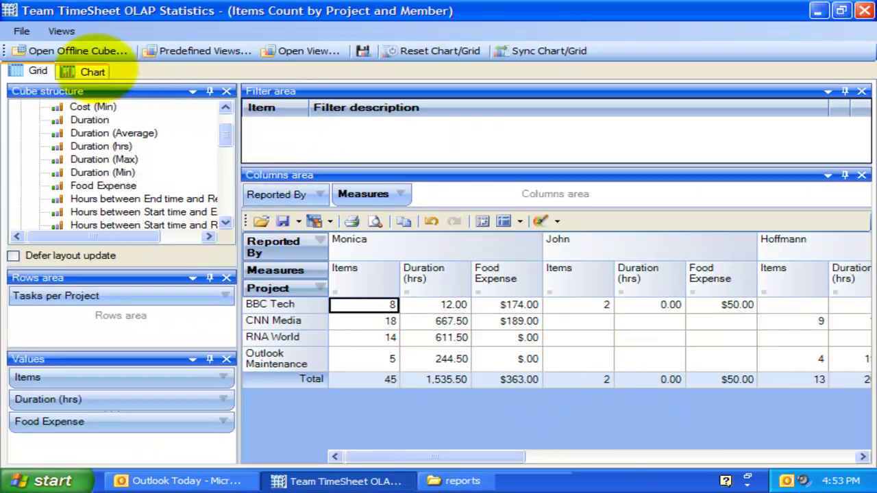
Step: Switch to the chart view and export it as the JPEG My OLAP Chart Report
{"action": "left_click", "coordinate": [92, 72]}
{"action": "left_click_drag", "start_coordinate": [858, 261], "coordinate": [850, 370]}
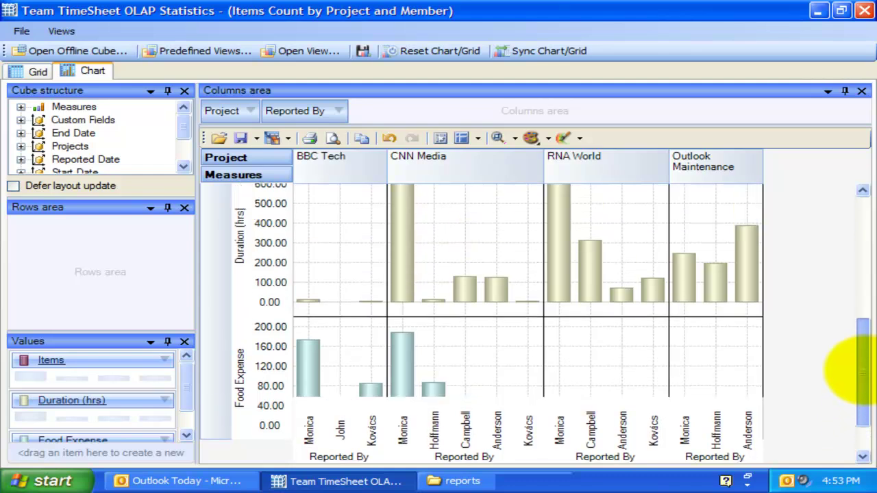
{"action": "left_click", "coordinate": [274, 138]}
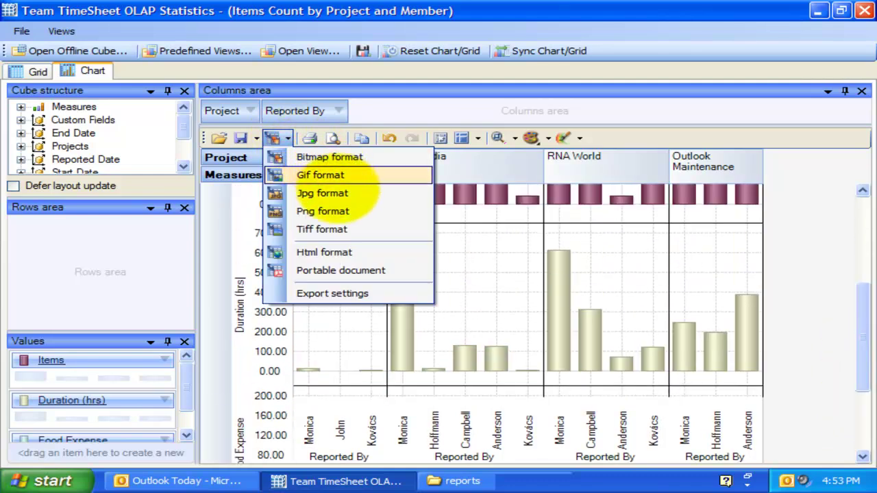
{"action": "left_click", "coordinate": [337, 192]}
{"action": "type", "text": "My OLAP Chart Report"}
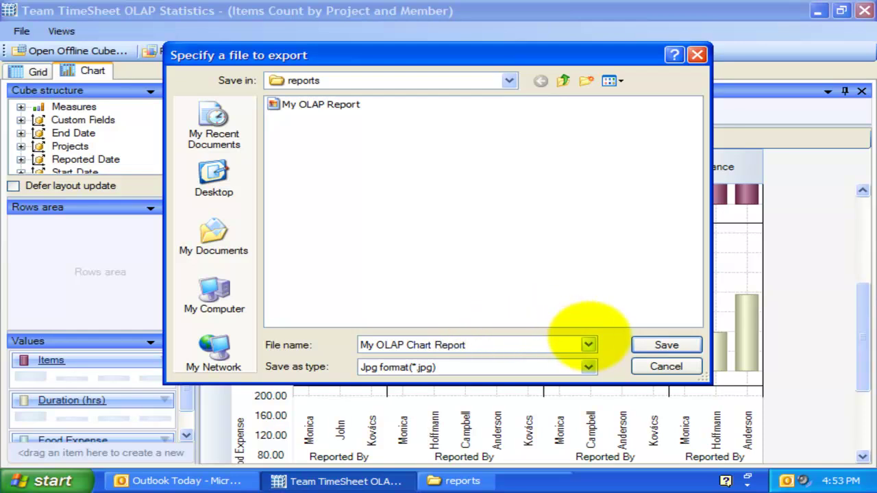
{"action": "left_click", "coordinate": [641, 346]}
Step: Open My OLAP Chart Report from the reports folder and zoom into the chart image
{"action": "left_click", "coordinate": [517, 473]}
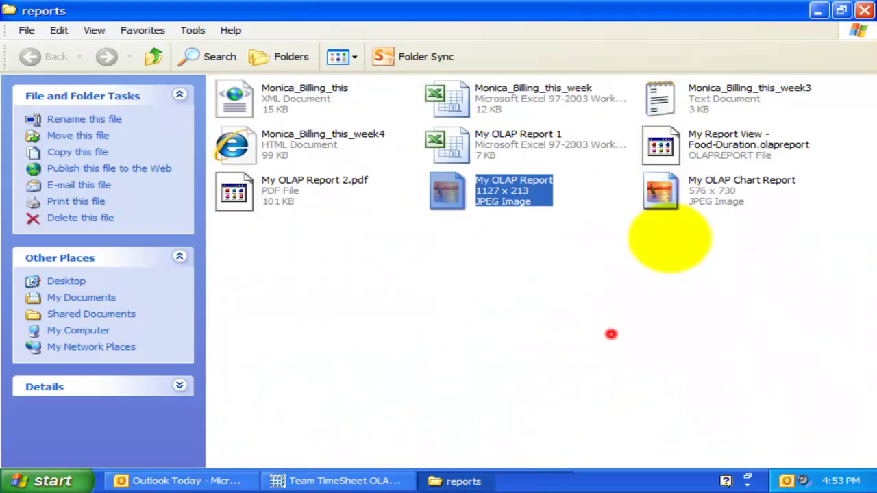
{"action": "double_click", "coordinate": [664, 197]}
{"action": "left_click", "coordinate": [397, 452]}
{"action": "left_click", "coordinate": [398, 453]}
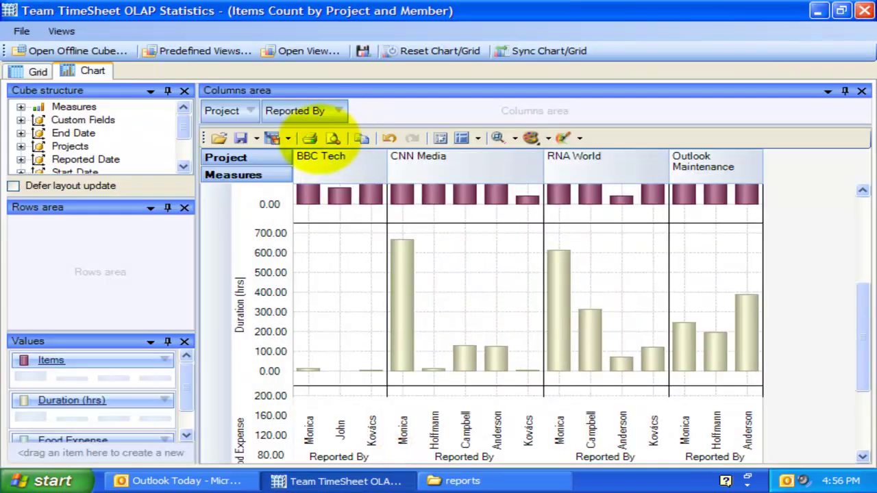
Step: Review the chart's Page Setup, Headers and footers, and Color and font print settings, then cancel
{"action": "left_click", "coordinate": [309, 138]}
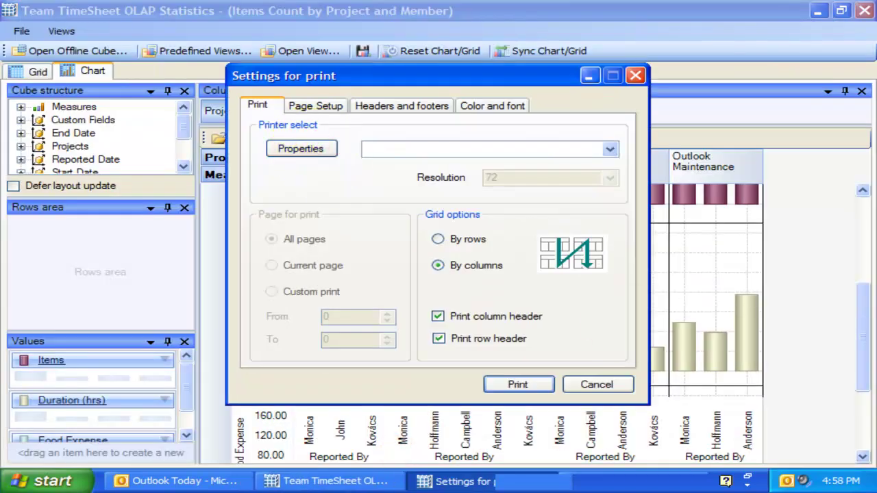
{"action": "left_click", "coordinate": [402, 196]}
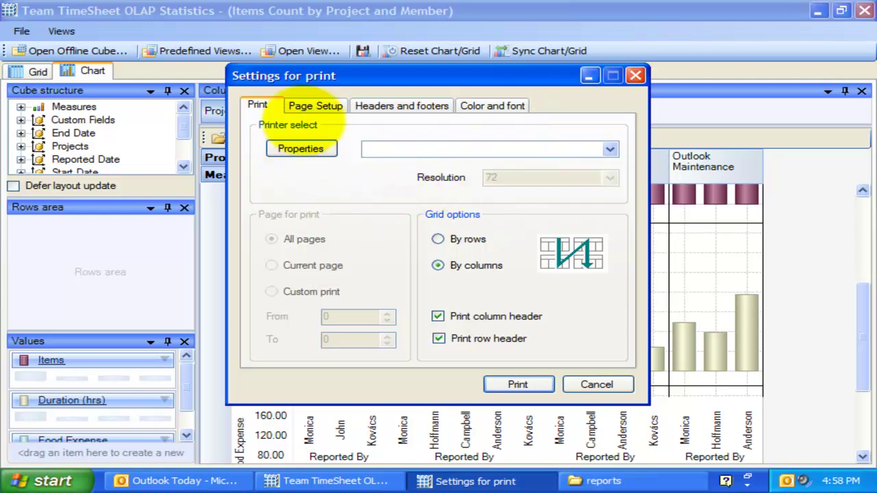
{"action": "left_click", "coordinate": [315, 106]}
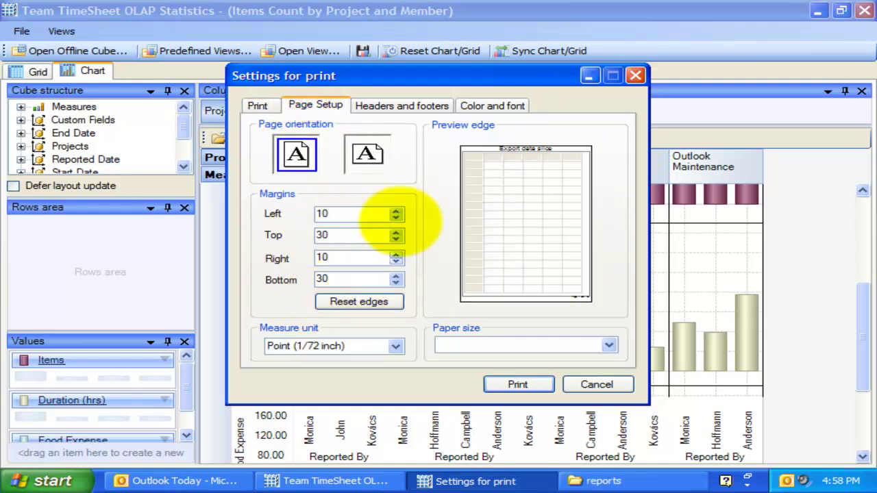
{"action": "left_click", "coordinate": [402, 106]}
{"action": "left_click", "coordinate": [492, 106]}
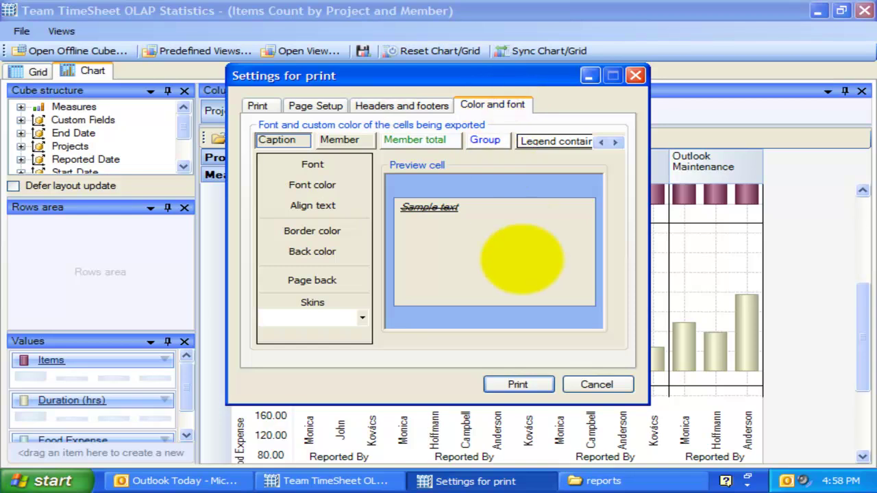
{"action": "left_click", "coordinate": [594, 385]}
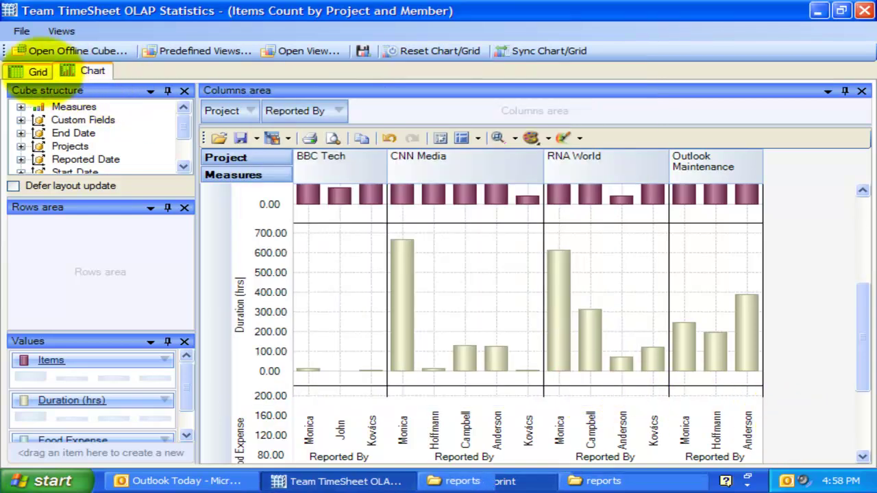
{"action": "left_click", "coordinate": [38, 71]}
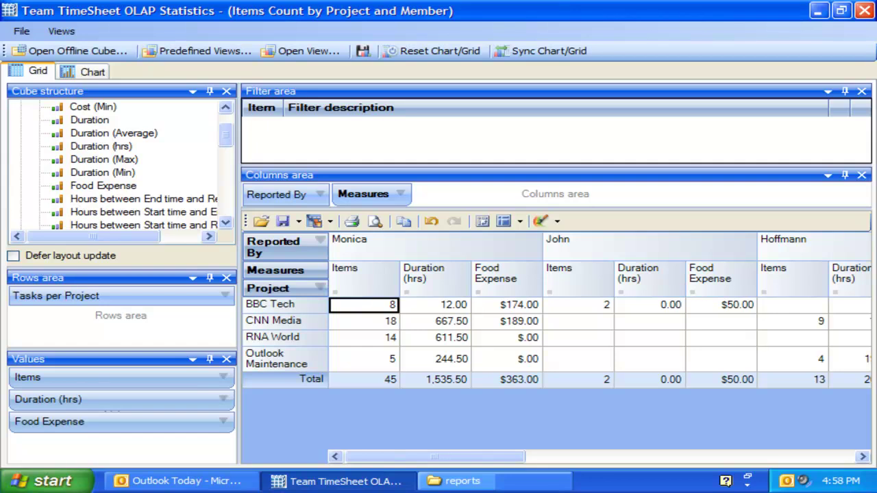
Step: Filter the Project rows to exclude RNA World, keeping BBC Tech and Outlook Maintenance
{"action": "left_click", "coordinate": [532, 392]}
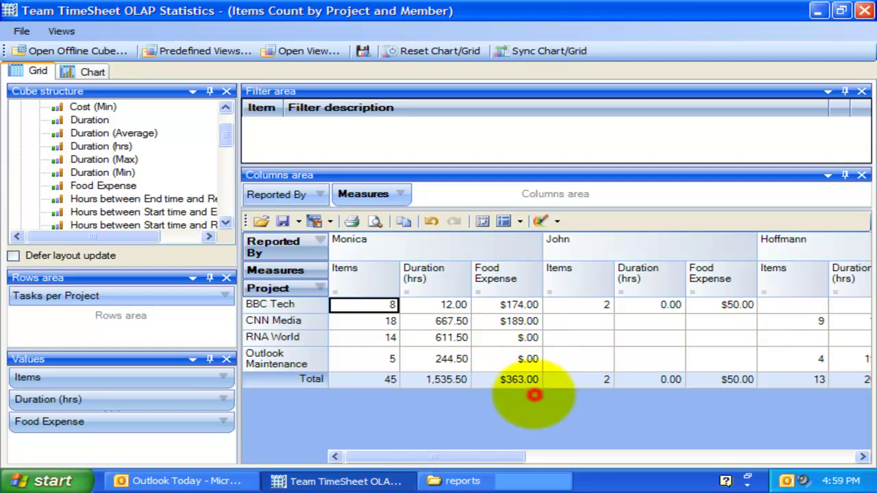
{"action": "left_click", "coordinate": [118, 173]}
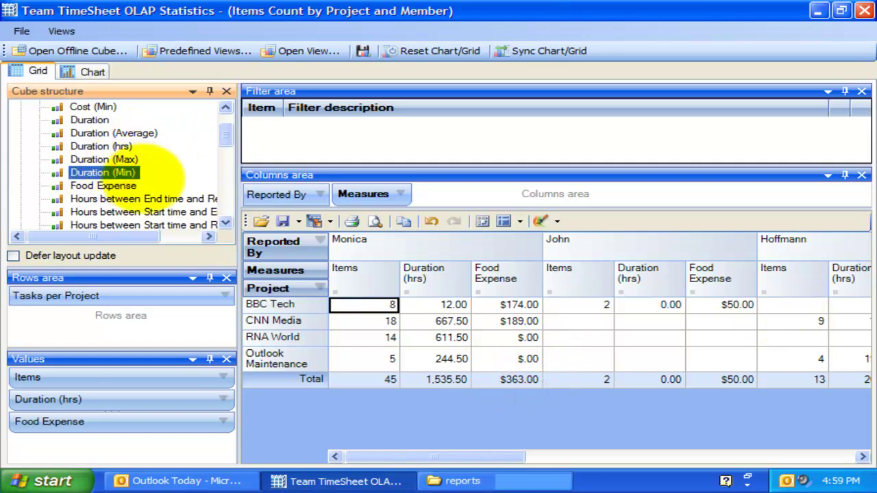
{"action": "left_click_drag", "start_coordinate": [224, 135], "coordinate": [226, 146]}
{"action": "left_click", "coordinate": [319, 288]}
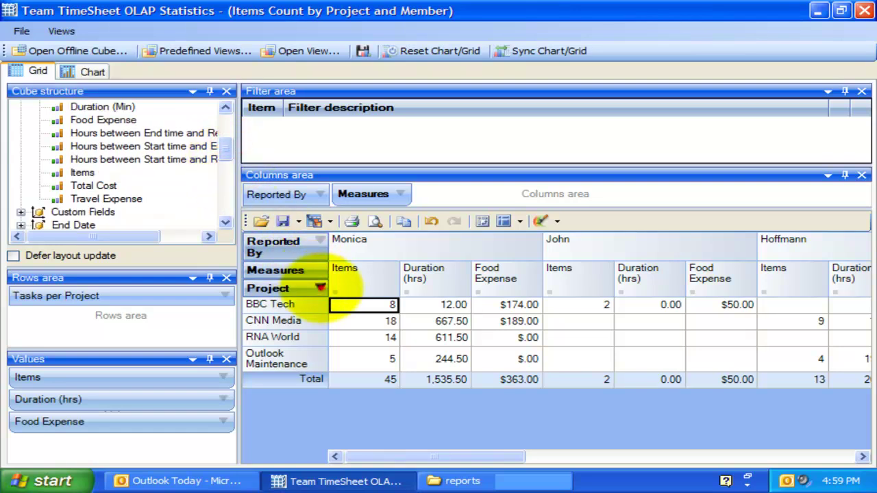
{"action": "left_click", "coordinate": [373, 297]}
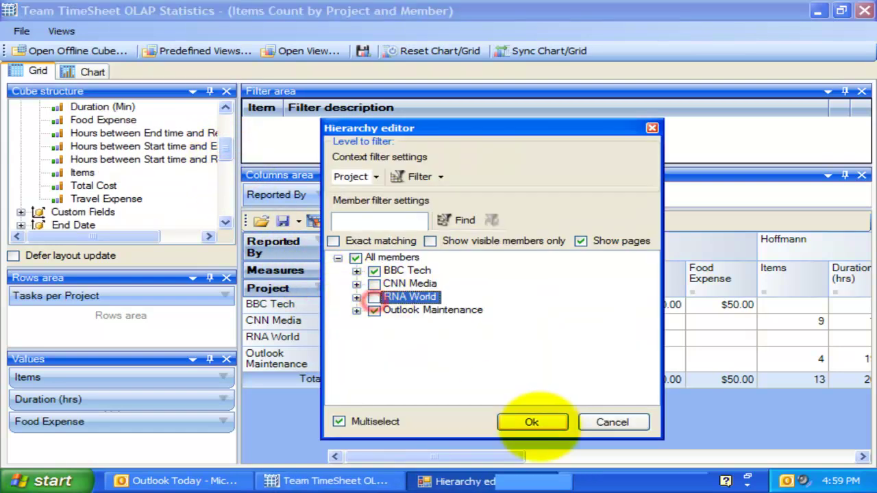
{"action": "left_click", "coordinate": [532, 422]}
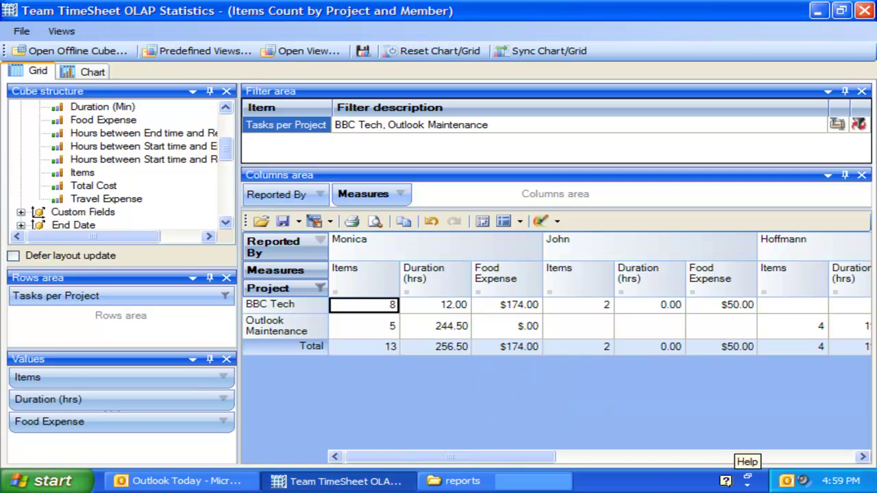
Step: Bring up Outlook's Team TimeSheet Manager page
{"action": "left_click", "coordinate": [671, 418]}
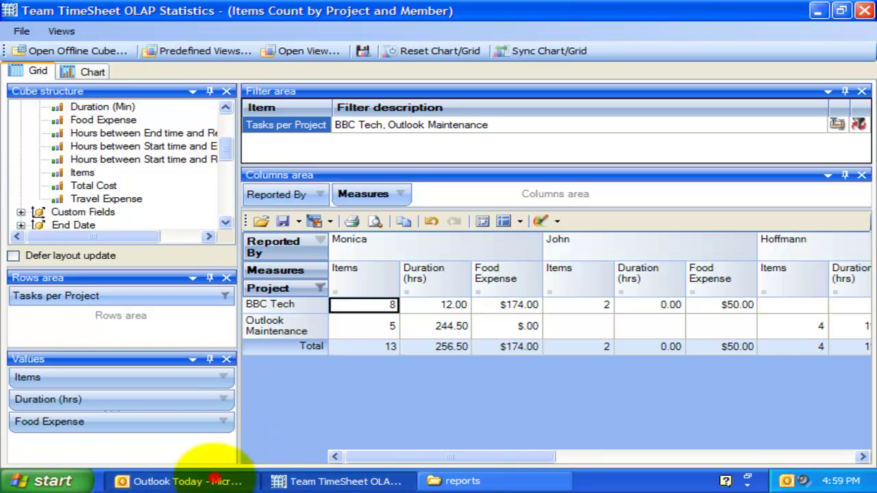
{"action": "left_click", "coordinate": [196, 479]}
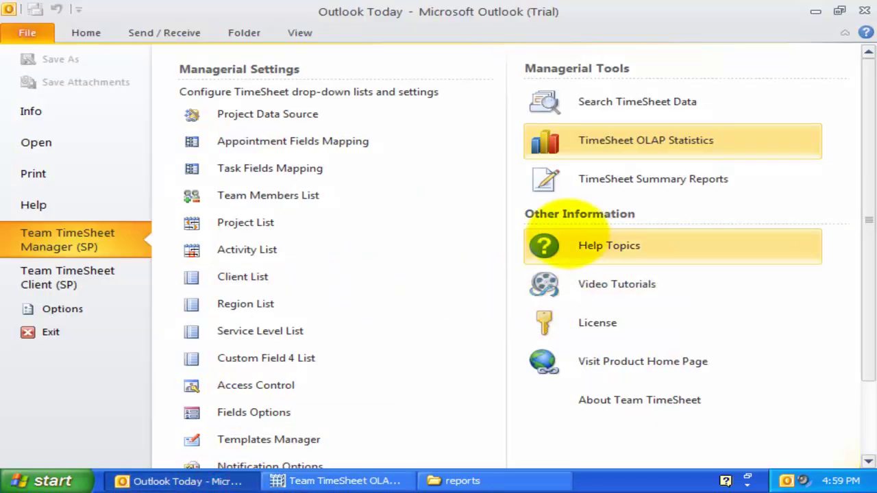
{"action": "left_click", "coordinate": [457, 388]}
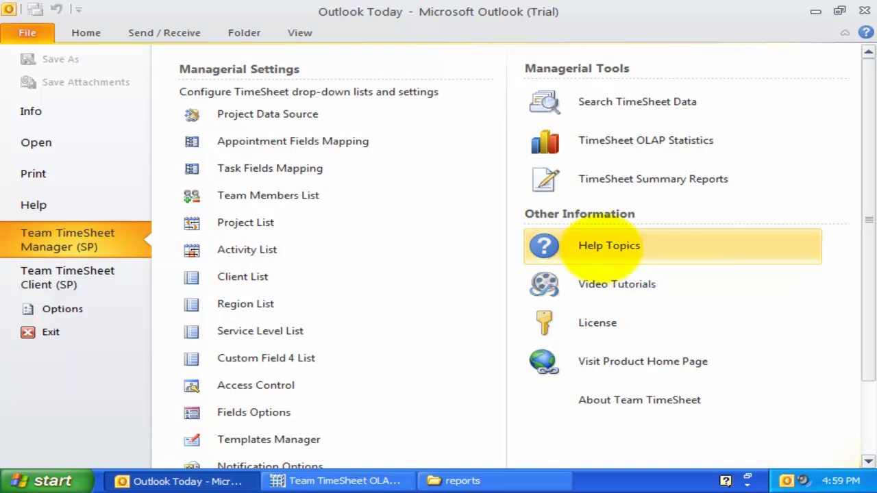